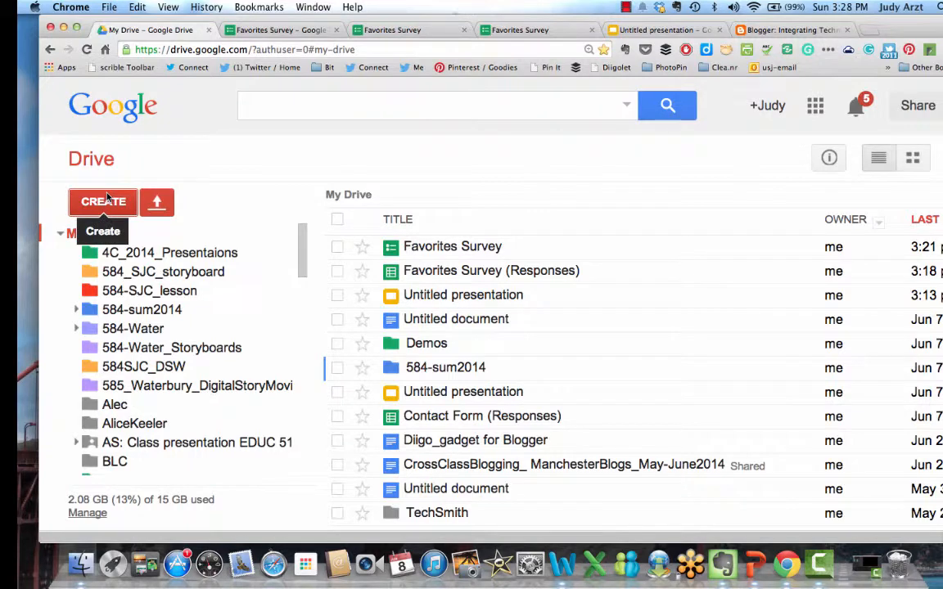
# Step: Create a new form in Drive and name it "Favorite Survey"
pyautogui.click(105, 203)
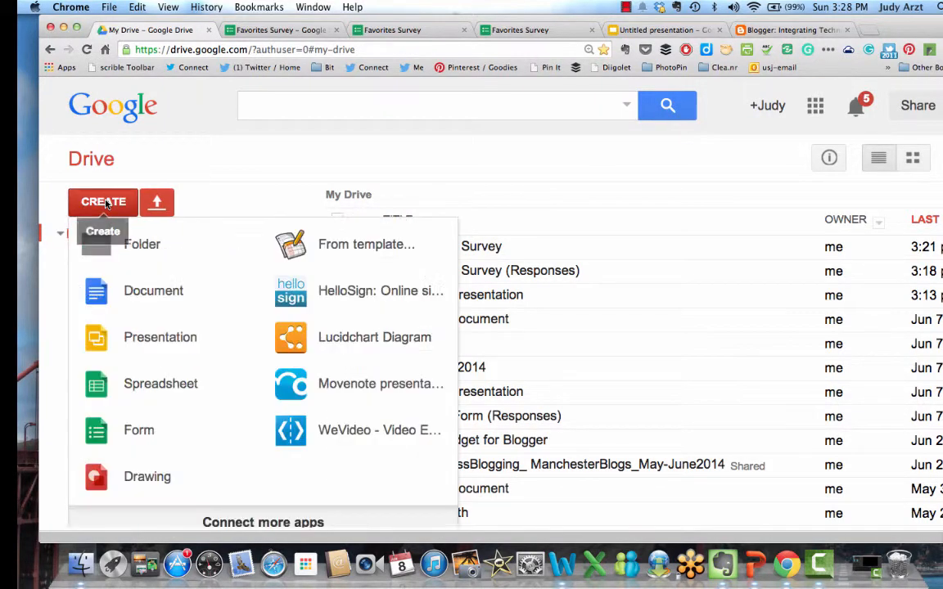
pyautogui.click(139, 430)
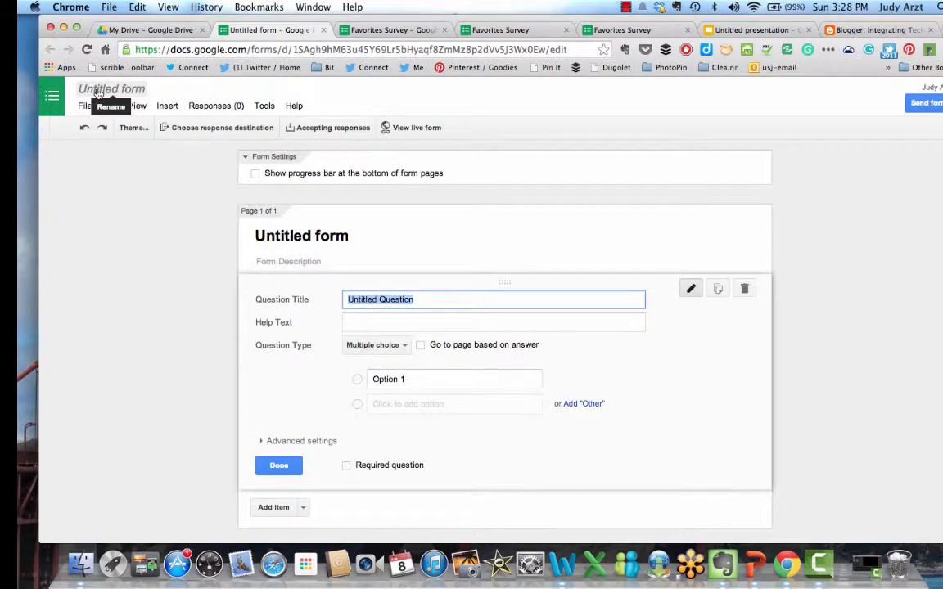
pyautogui.click(98, 89)
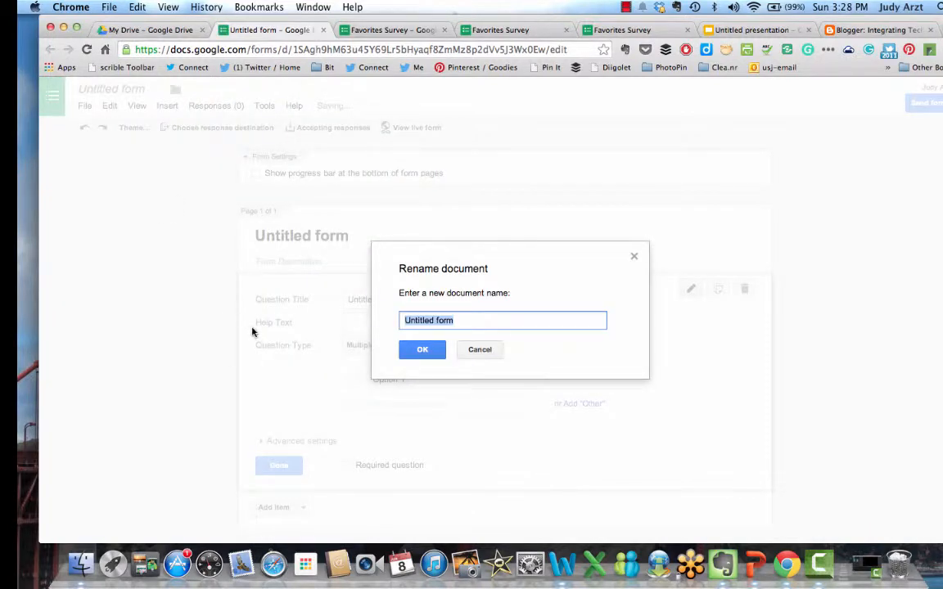
pyautogui.write('Favorite')
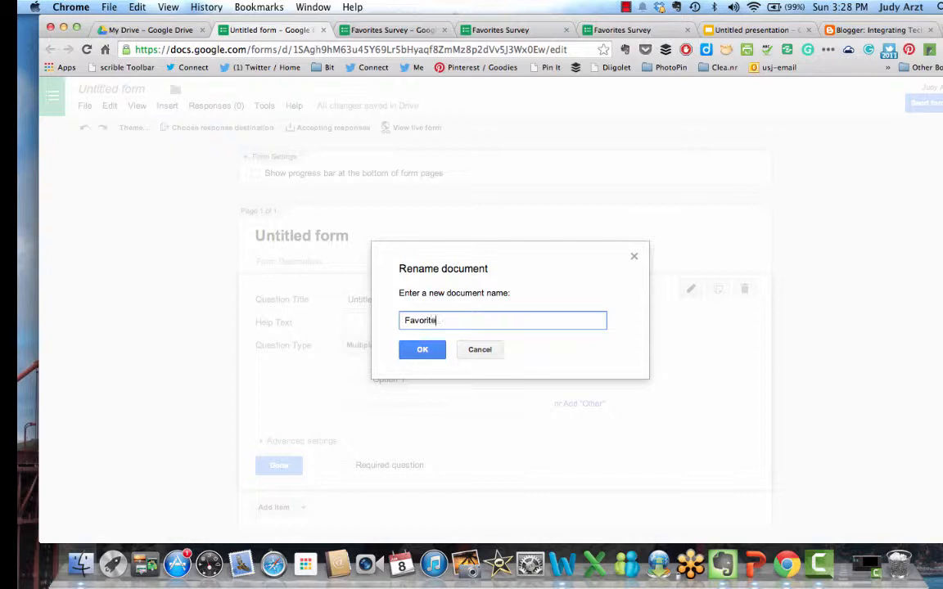
pyautogui.write(' Survey')
pyautogui.click(421, 349)
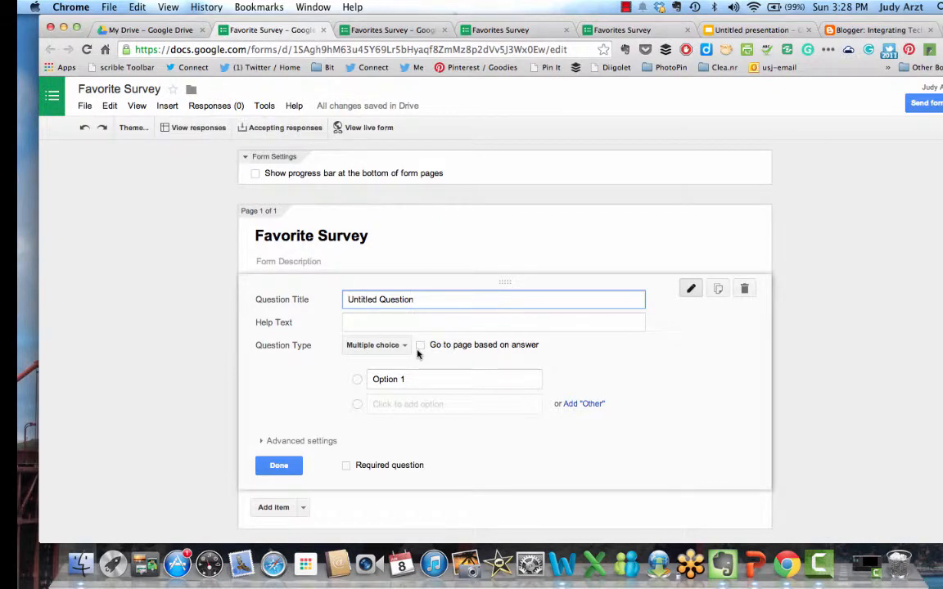
# Step: Add the form description "This survey is to find out about what you like"
pyautogui.click(276, 262)
pyautogui.write('T')
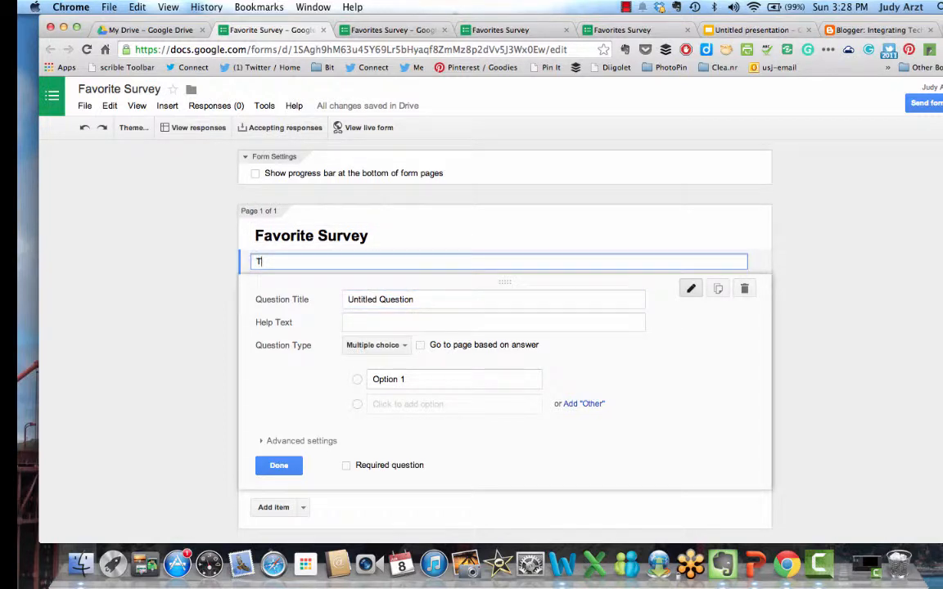
pyautogui.write('his survey is to find iout about what you like')
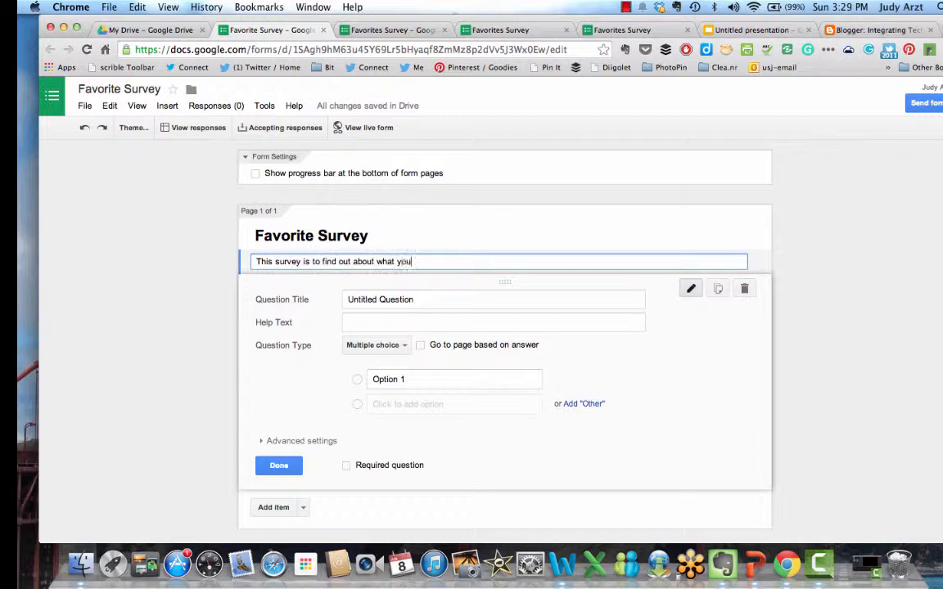
# Step: Replace the first question's title with "What is your favorite book?"
pyautogui.click(416, 302)
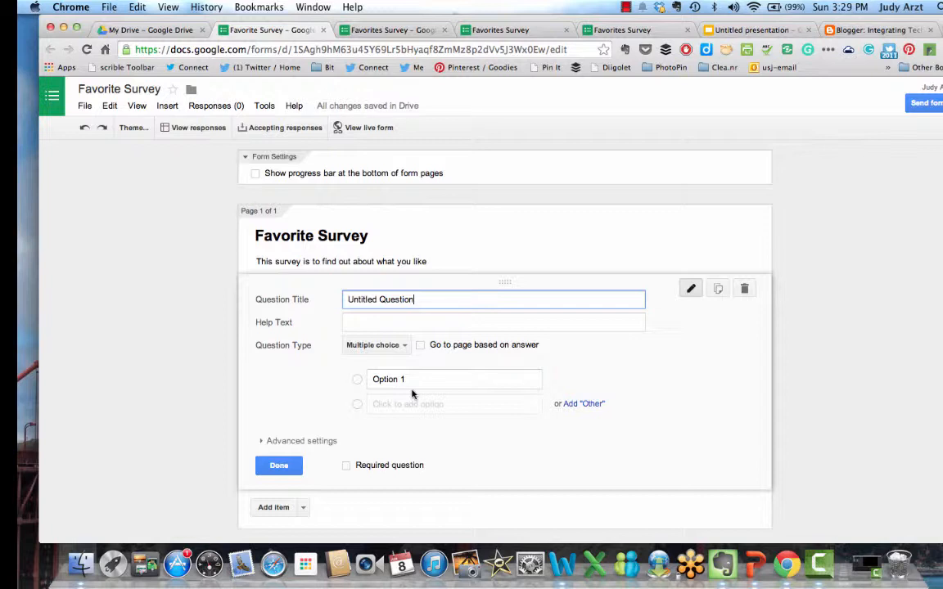
pyautogui.press('BackSpace')
pyautogui.press('BackSpace')
pyautogui.press('BackSpace')
pyautogui.press('BackSpace')
pyautogui.press('BackSpace')
pyautogui.press('BackSpace')
pyautogui.press('BackSpace')
pyautogui.press('BackSpace')
pyautogui.press('BackSpace')
pyautogui.write('P')
pyautogui.press('BackSpace')
pyautogui.write('What is yiu')
pyautogui.write('our favorite book')
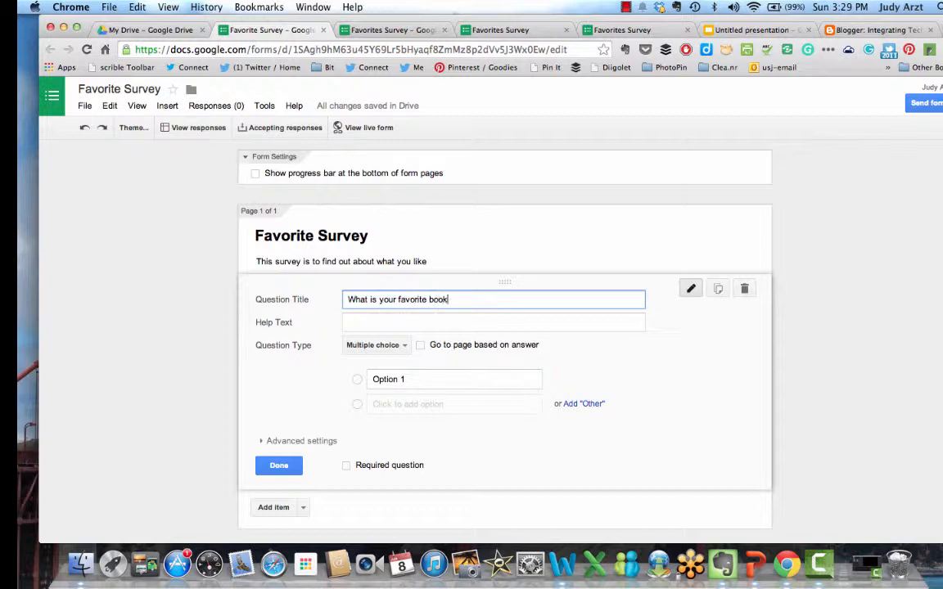
pyautogui.write('?')
# Step: Make the favorite book question a required Paragraph text question and finish editing it
pyautogui.click(405, 347)
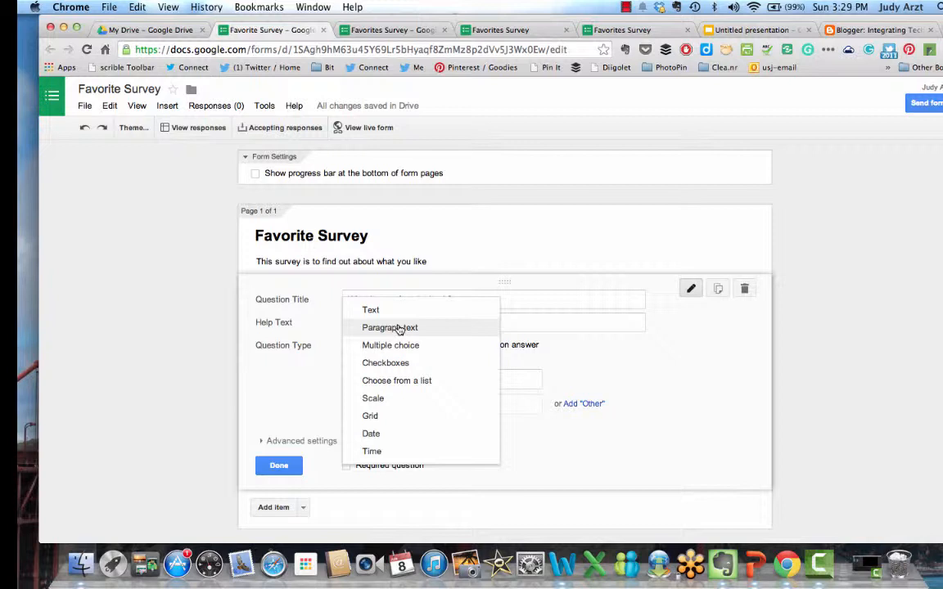
pyautogui.click(399, 328)
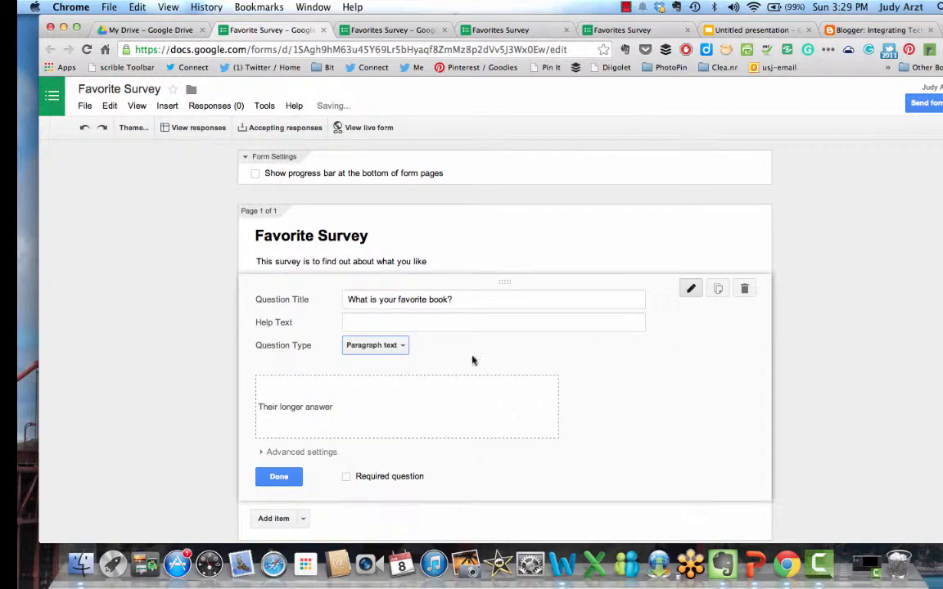
pyautogui.click(347, 478)
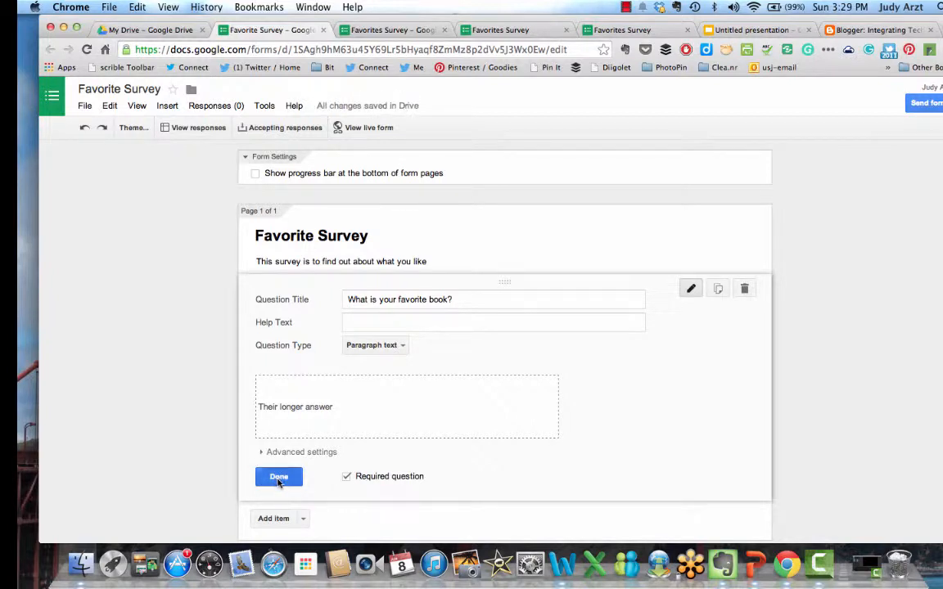
pyautogui.click(278, 479)
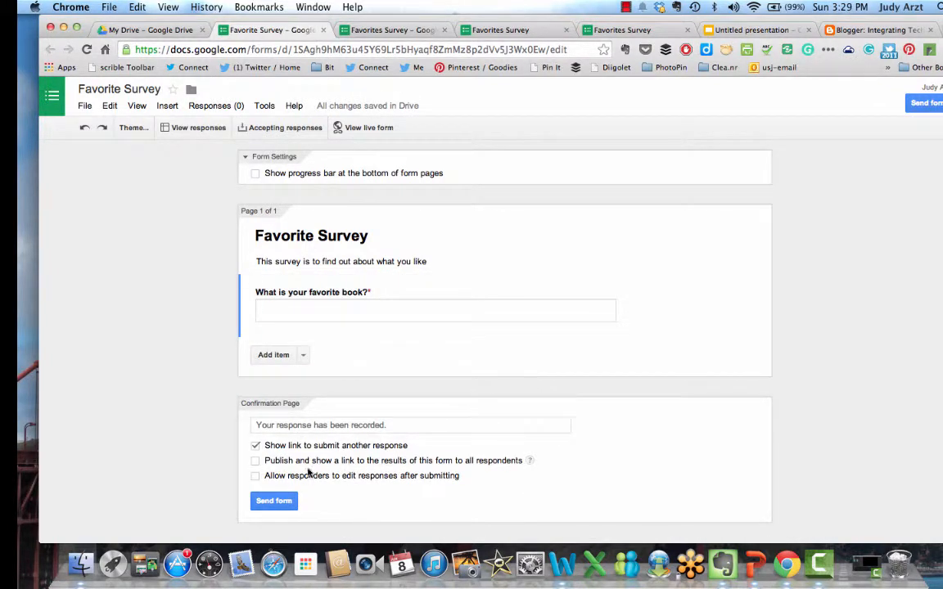
# Step: Add a second question titled "What is your favorite movie?"
pyautogui.click(274, 355)
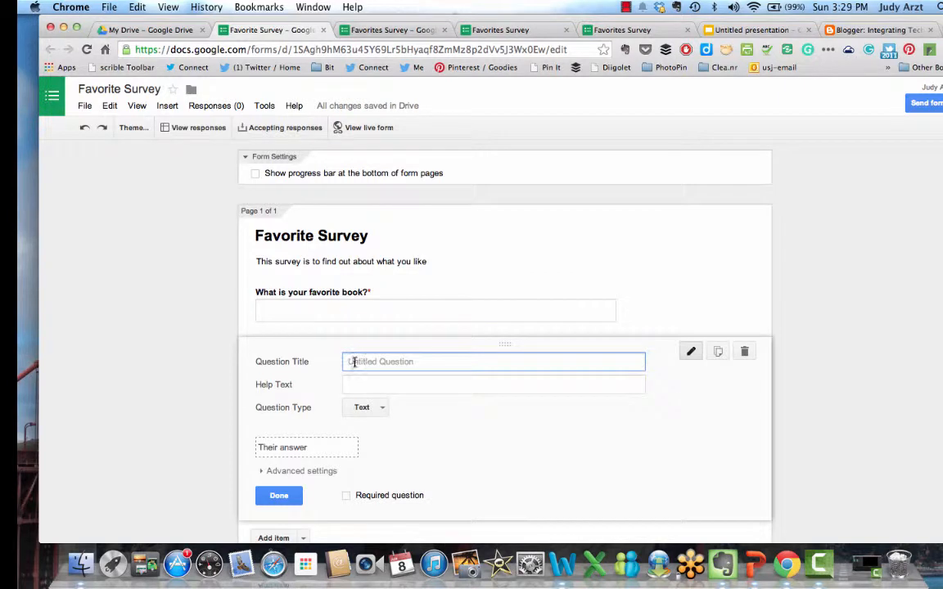
pyautogui.write('What is your favorite moive')
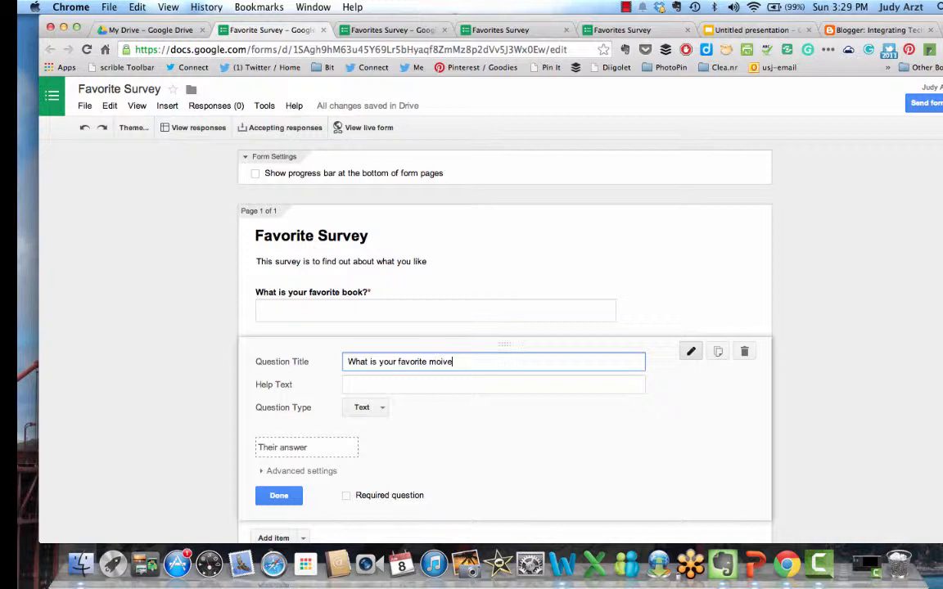
pyautogui.press('BackSpace')
pyautogui.press('BackSpace')
pyautogui.press('BackSpace')
pyautogui.write('vie')
# Step: Make the favorite movie question a required Paragraph text question and finish editing it
pyautogui.click(364, 407)
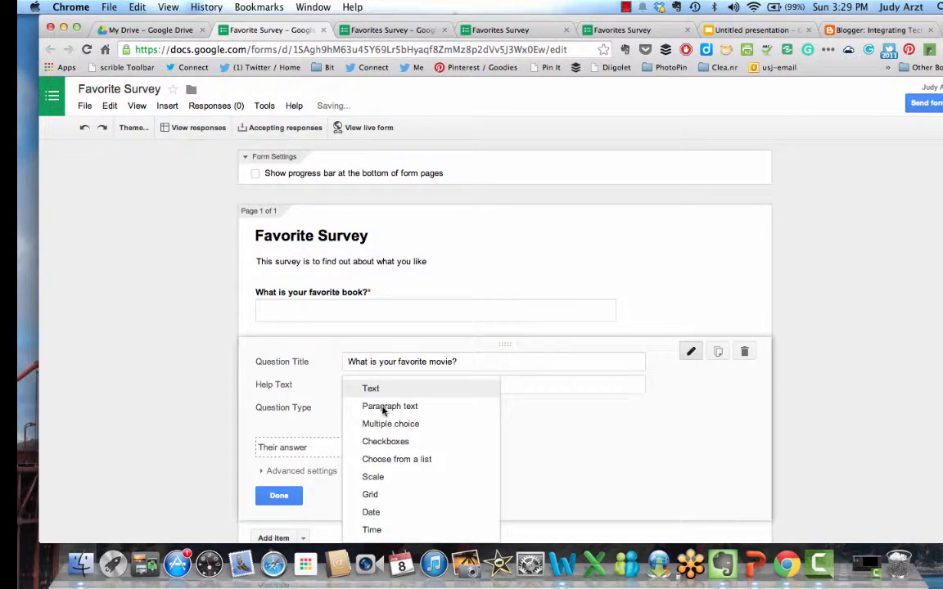
pyautogui.click(384, 407)
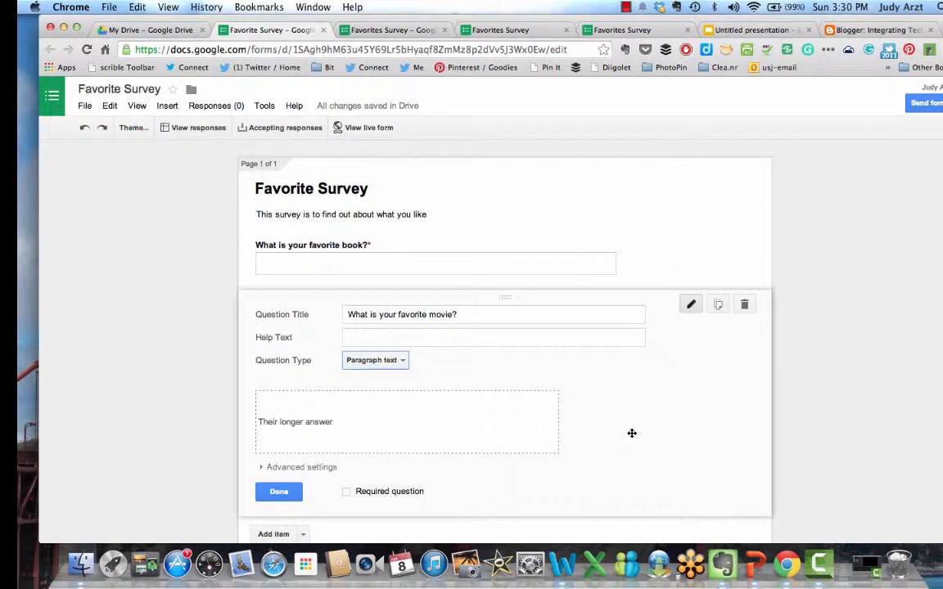
pyautogui.click(347, 492)
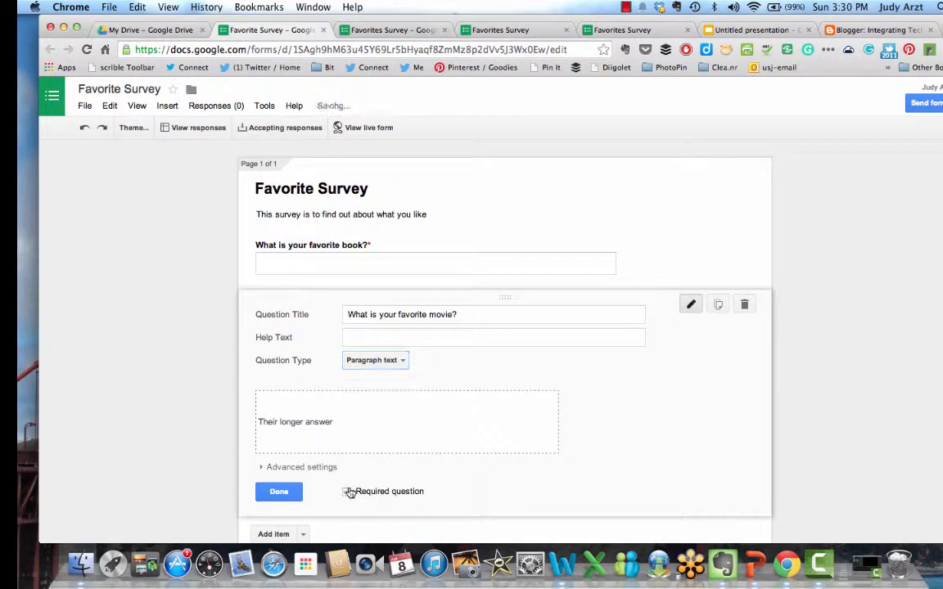
pyautogui.click(279, 493)
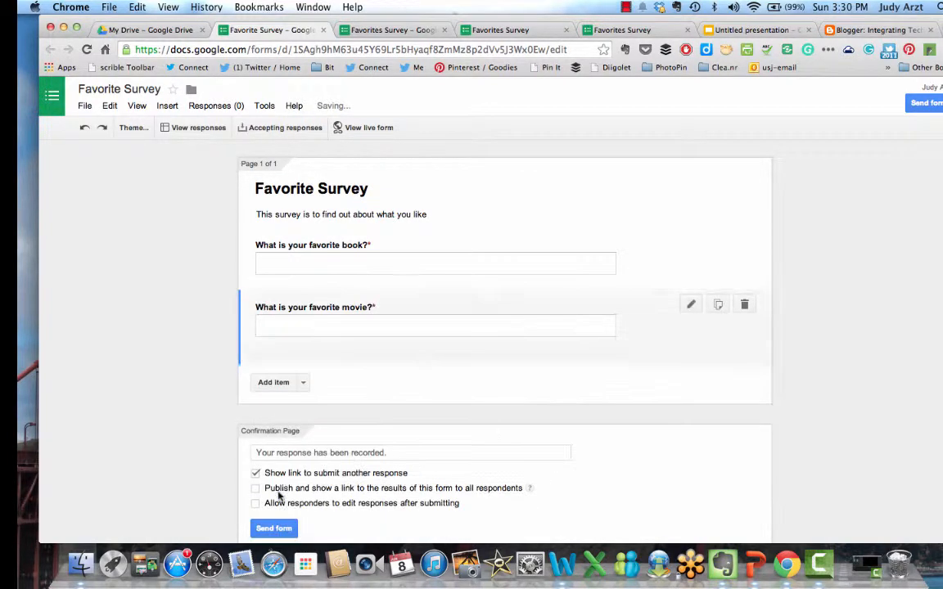
# Step: Add a third question titled "Which is the following place where you would like to spend a vacation? Select one."
pyautogui.scroll(-1, 633, 382)
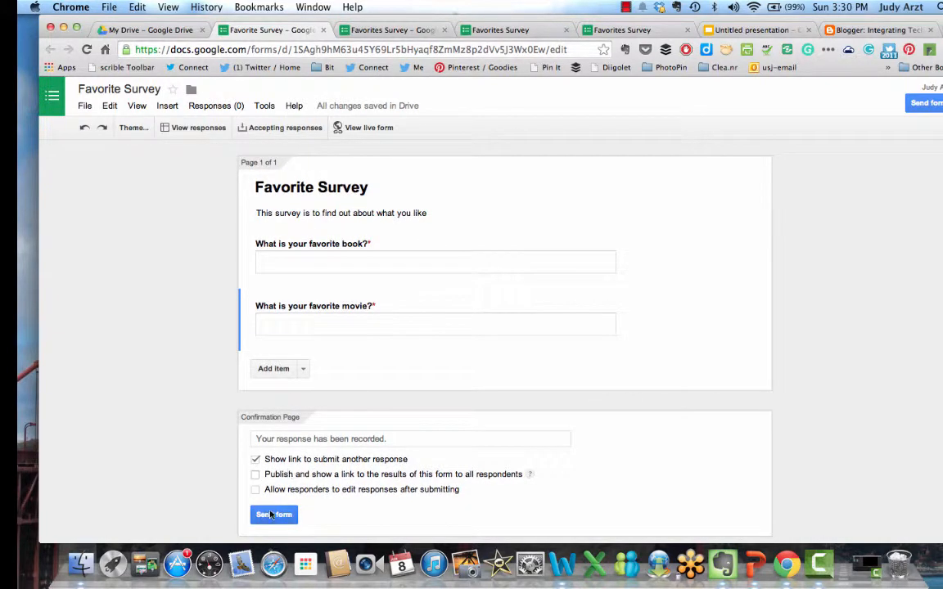
pyautogui.click(278, 369)
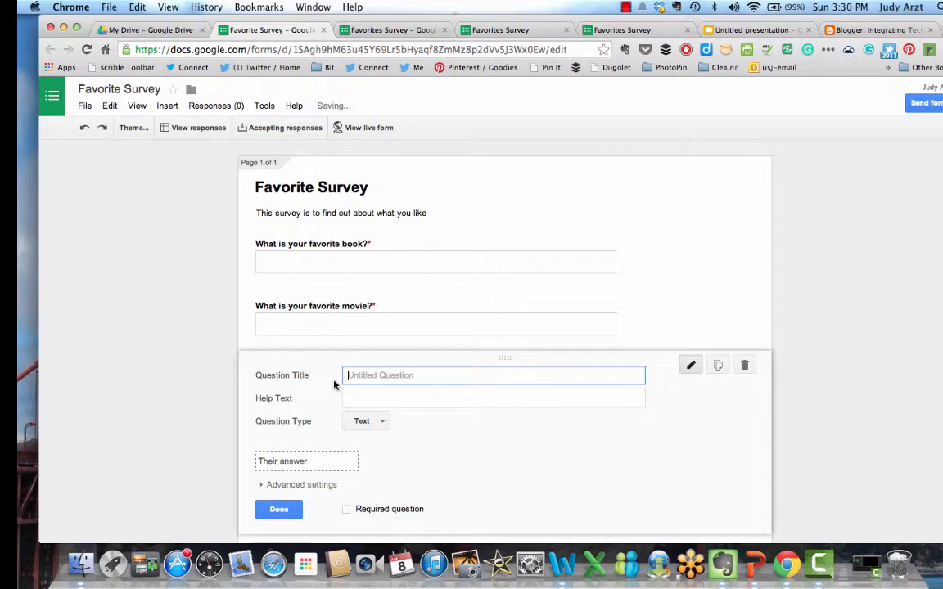
pyautogui.write('Wgu')
pyautogui.press('BackSpace')
pyautogui.press('BackSpace')
pyautogui.write('hi')
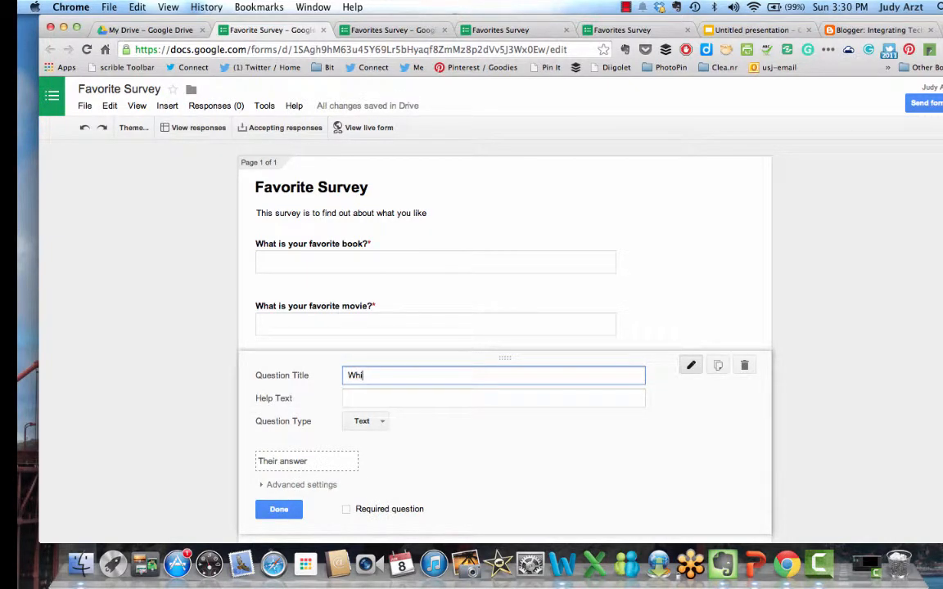
pyautogui.write('ch is the followng')
pyautogui.hotkey('alt', 'shift', 'Left')
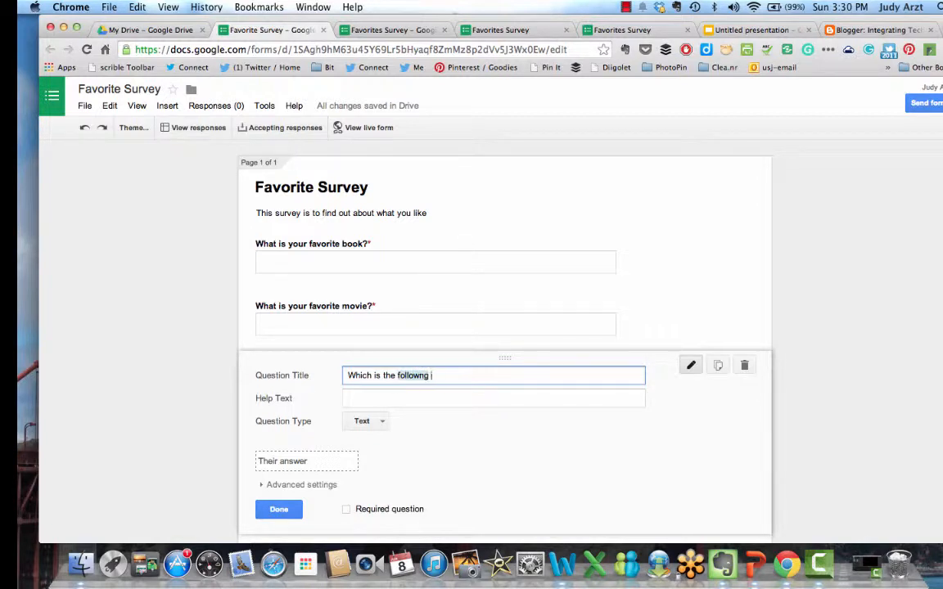
pyautogui.write('following place where')
pyautogui.press('BackSpace')
pyautogui.write('re you ')
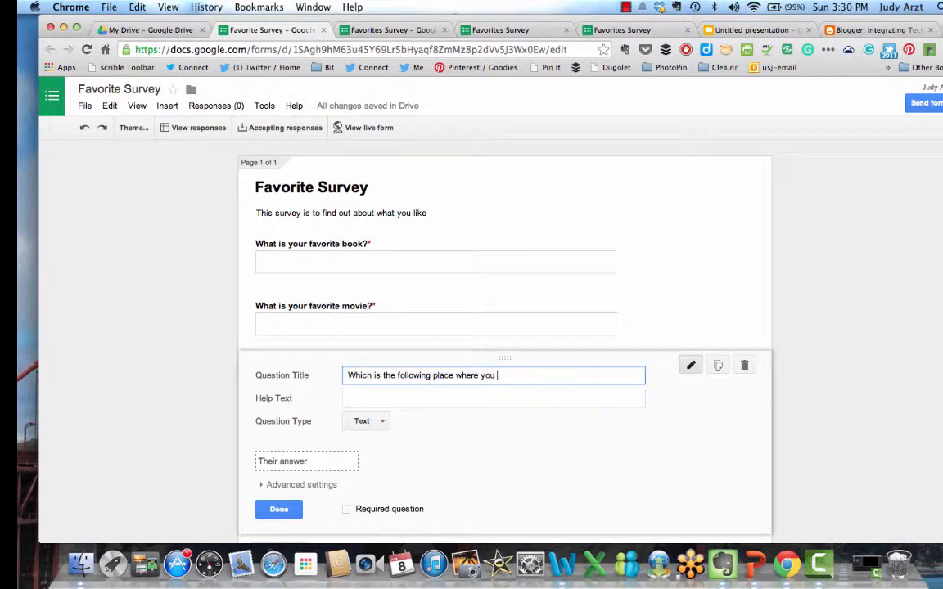
pyautogui.write('would like to spend a vac')
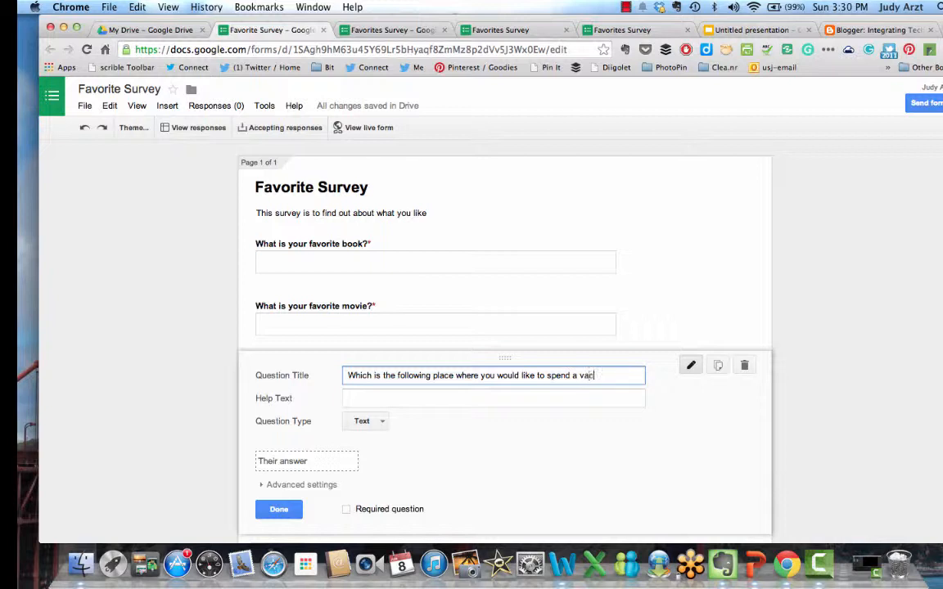
pyautogui.write('ation? Select one.')
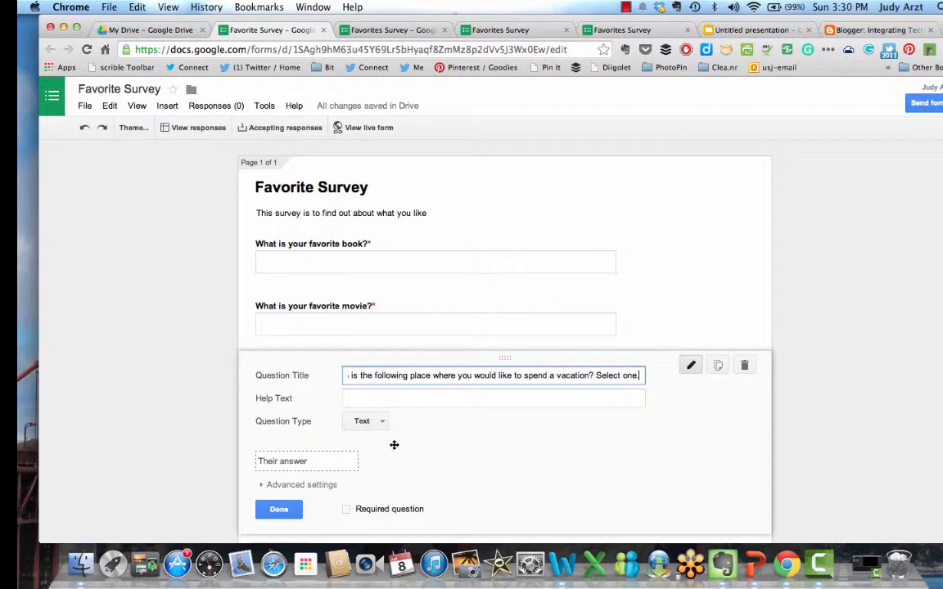
# Step: Make the vacation question a required "Choose from a list" question with the options "beach", "cottage in country" and "bustling city"
pyautogui.click(380, 422)
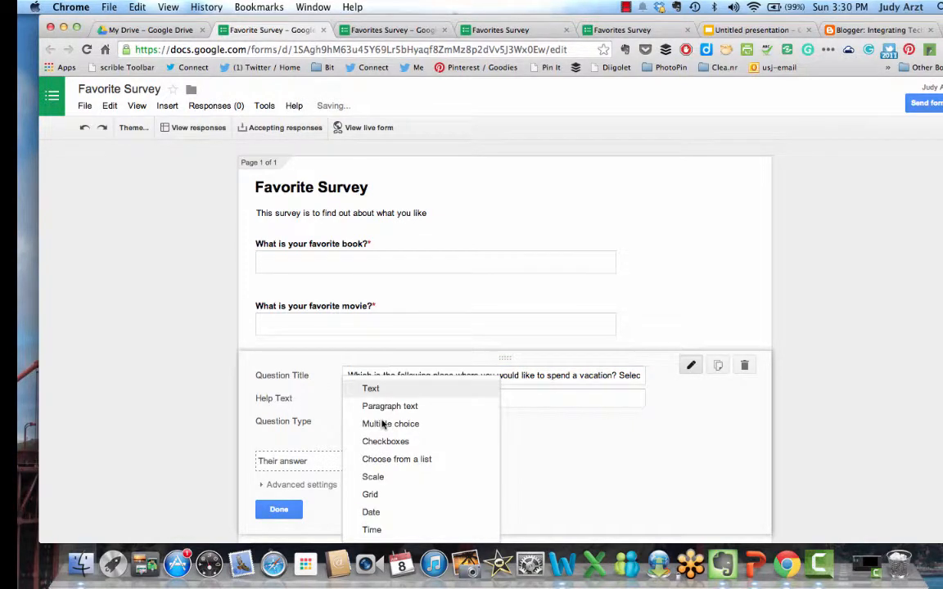
pyautogui.click(384, 462)
pyautogui.click(389, 457)
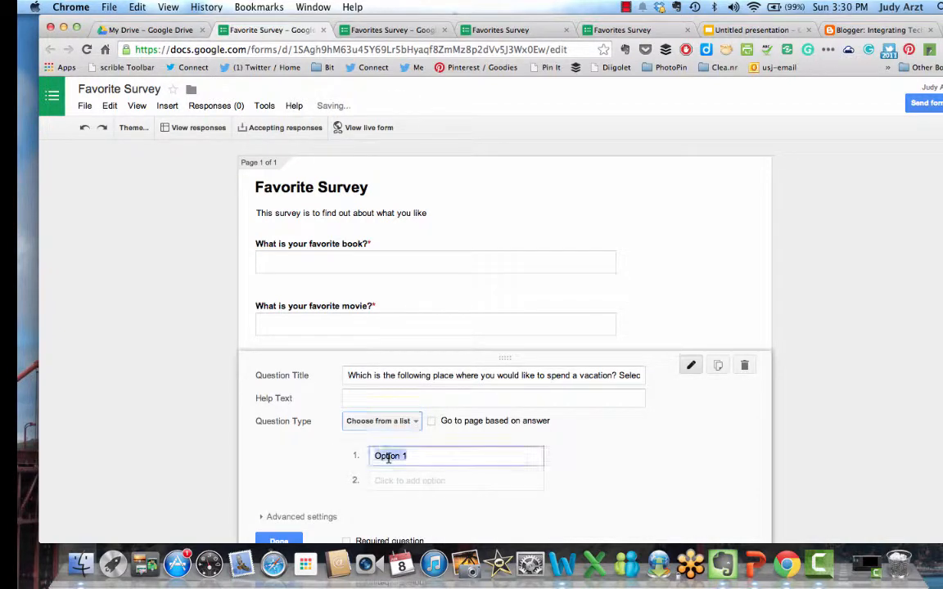
pyautogui.write('bea')
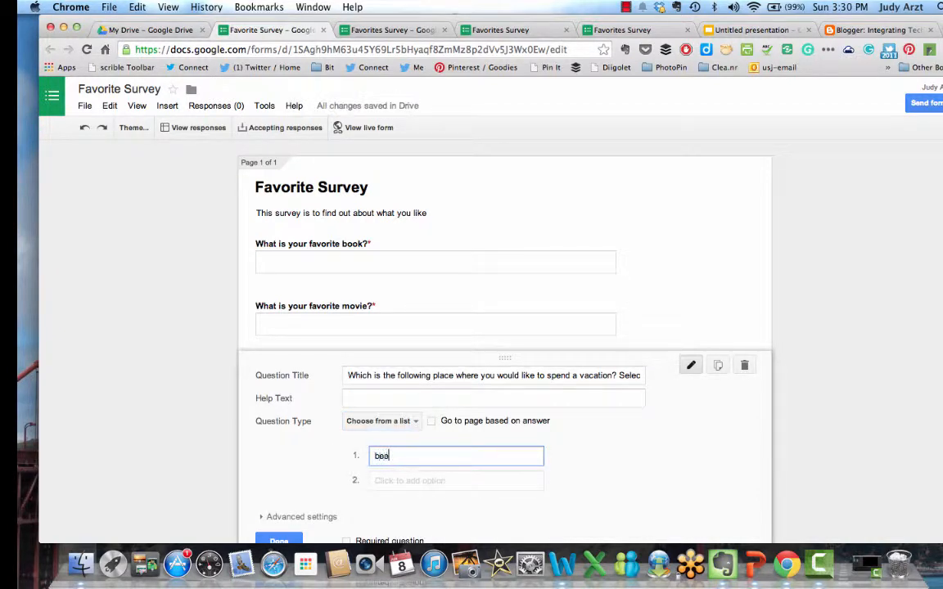
pyautogui.write('ch')
pyautogui.click(390, 484)
pyautogui.write('co')
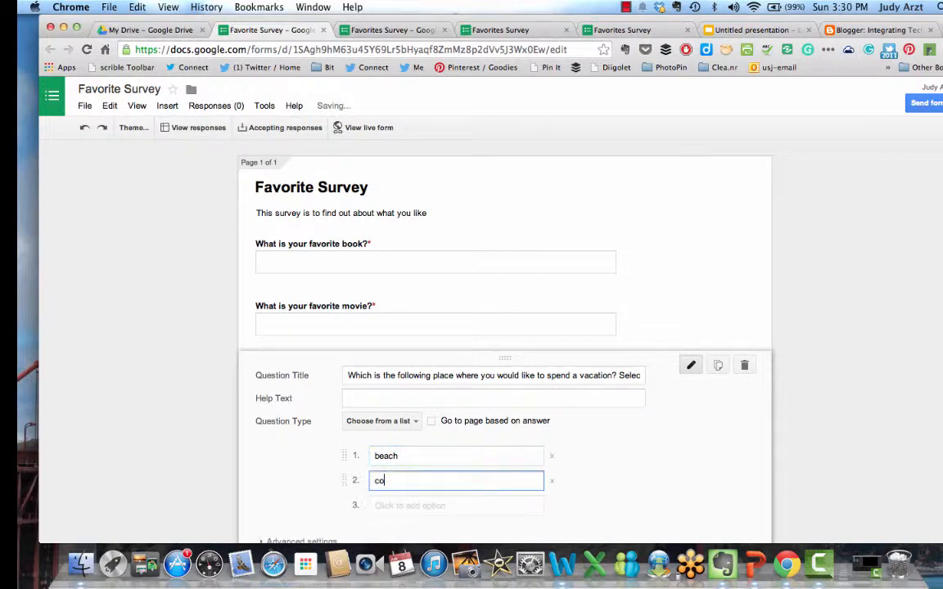
pyautogui.write('ttage')
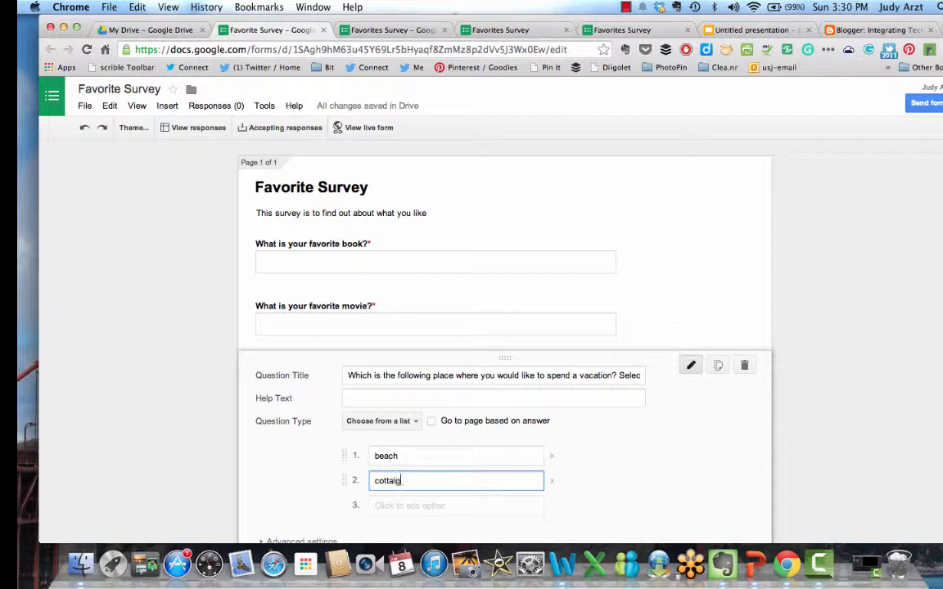
pyautogui.press('BackSpace')
pyautogui.write('e in country')
pyautogui.click(392, 505)
pyautogui.write('bustl')
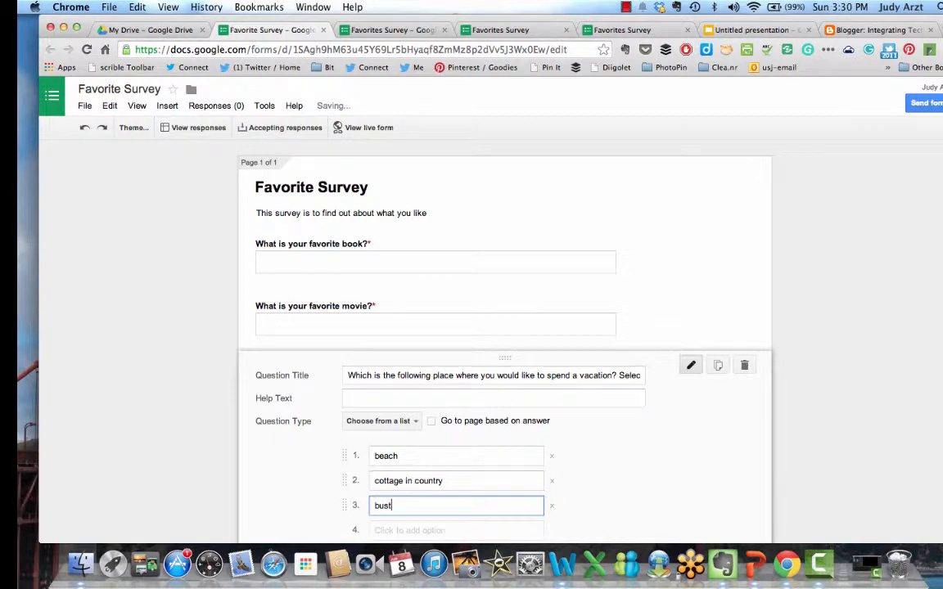
pyautogui.write('ing ')
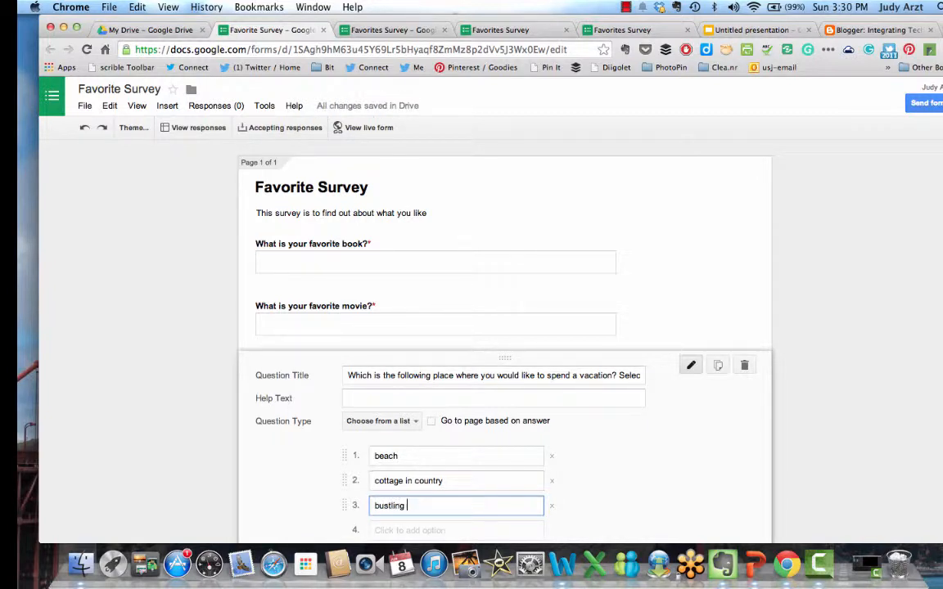
pyautogui.write('city')
pyautogui.scroll(-3, 612, 463)
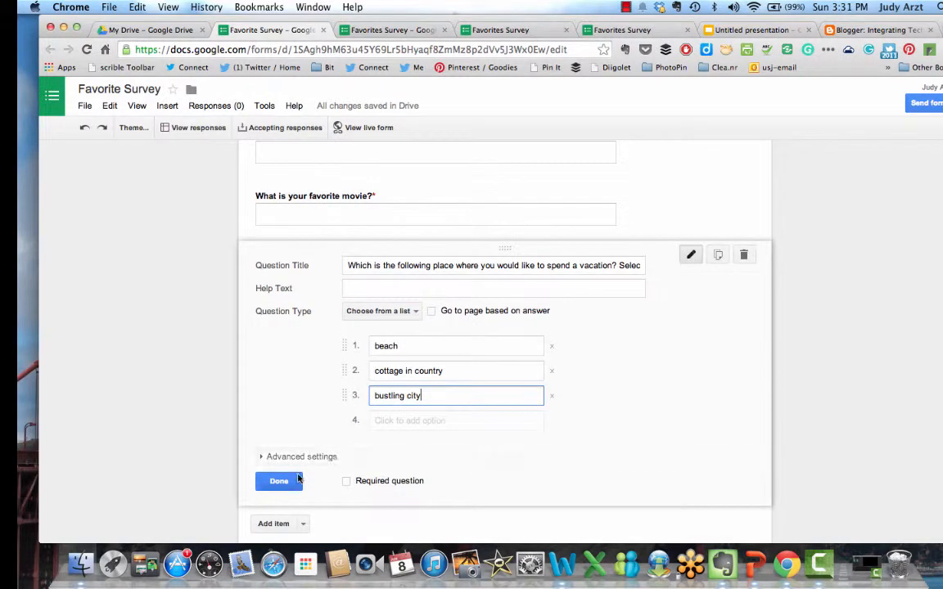
pyautogui.click(346, 482)
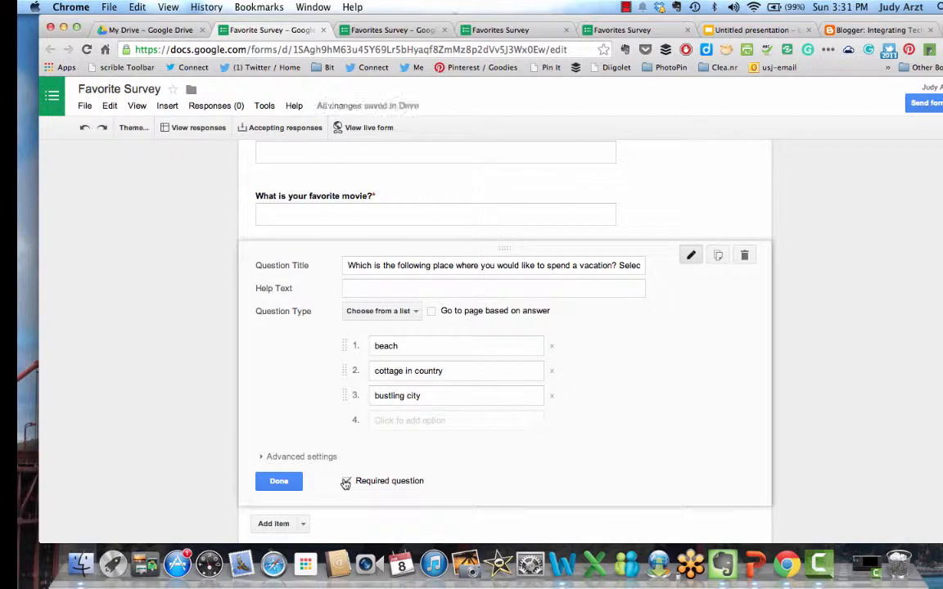
# Step: Finish editing the vacation question and add a fourth question titled "What is your favorite food?"
pyautogui.click(275, 482)
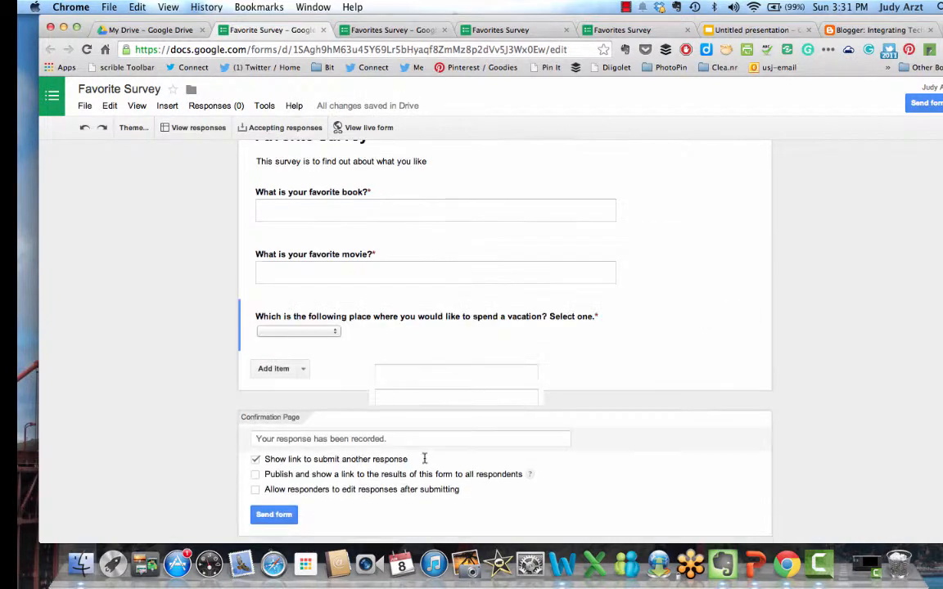
pyautogui.click(272, 369)
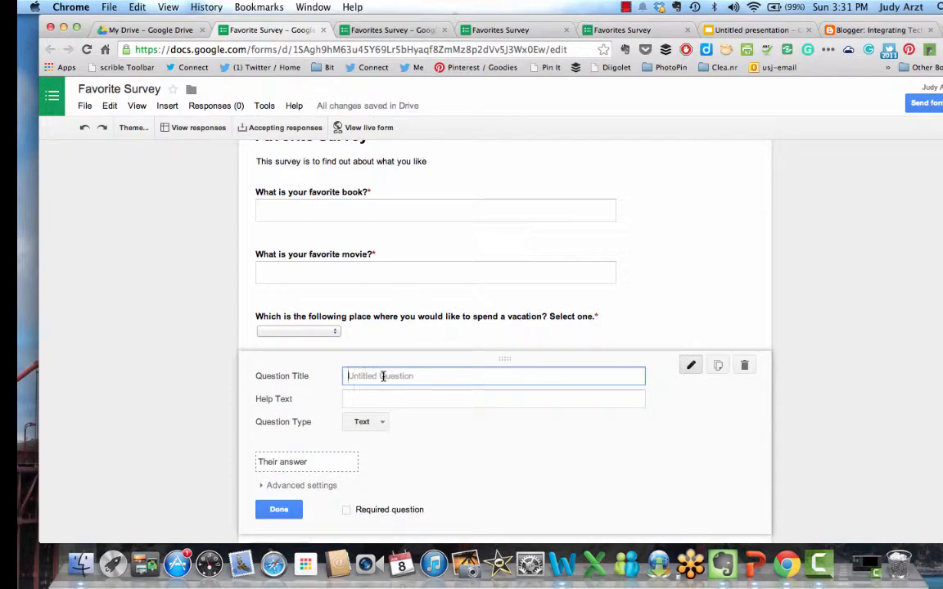
pyautogui.write('Wat')
pyautogui.press('BackSpace')
pyautogui.write('ht')
pyautogui.press('BackSpace')
pyautogui.press('BackSpace')
pyautogui.write('at is your')
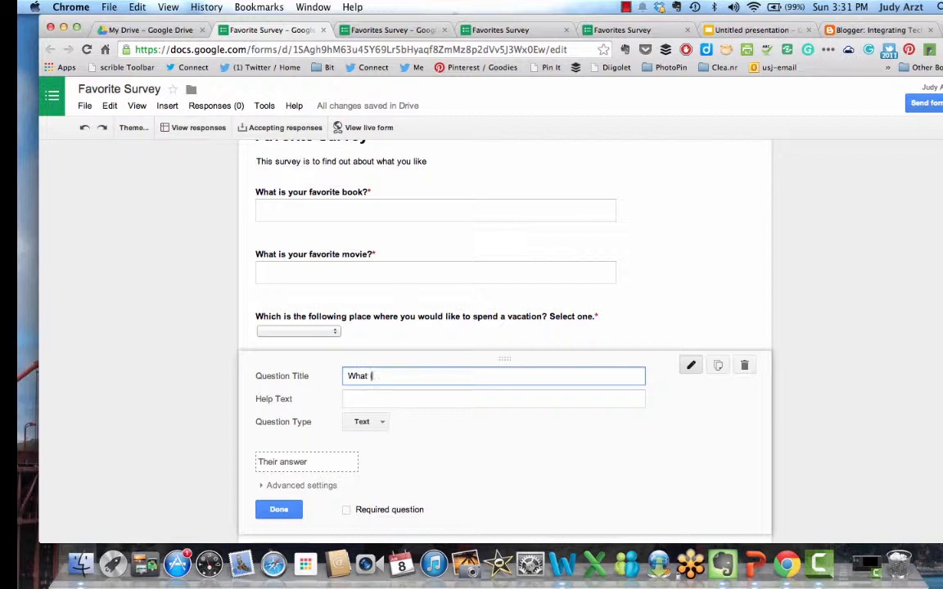
pyautogui.write(' favorite food?')
# Step: Make the favorite food question a required Paragraph text question and finish editing it
pyautogui.click(382, 423)
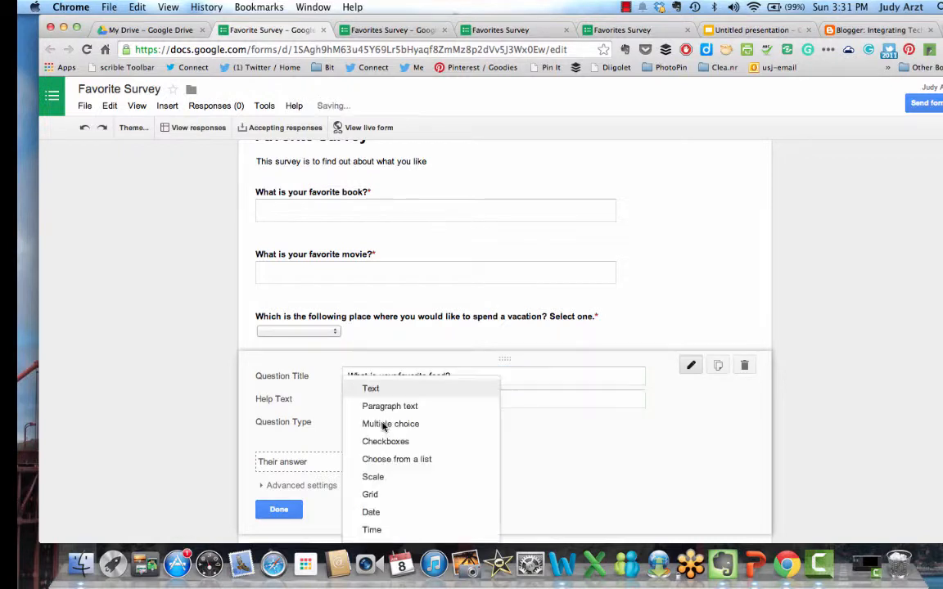
pyautogui.click(389, 406)
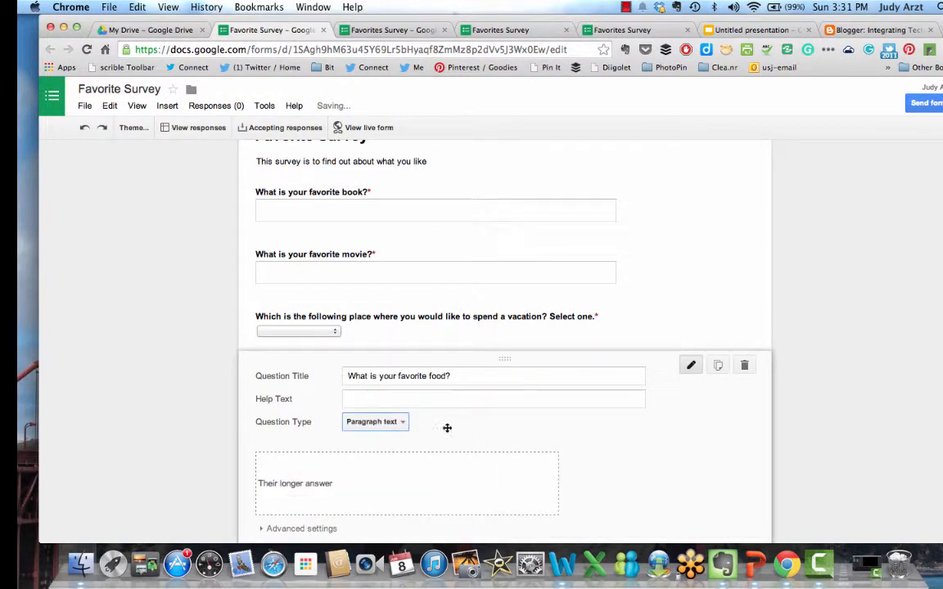
pyautogui.scroll(-3, 600, 405)
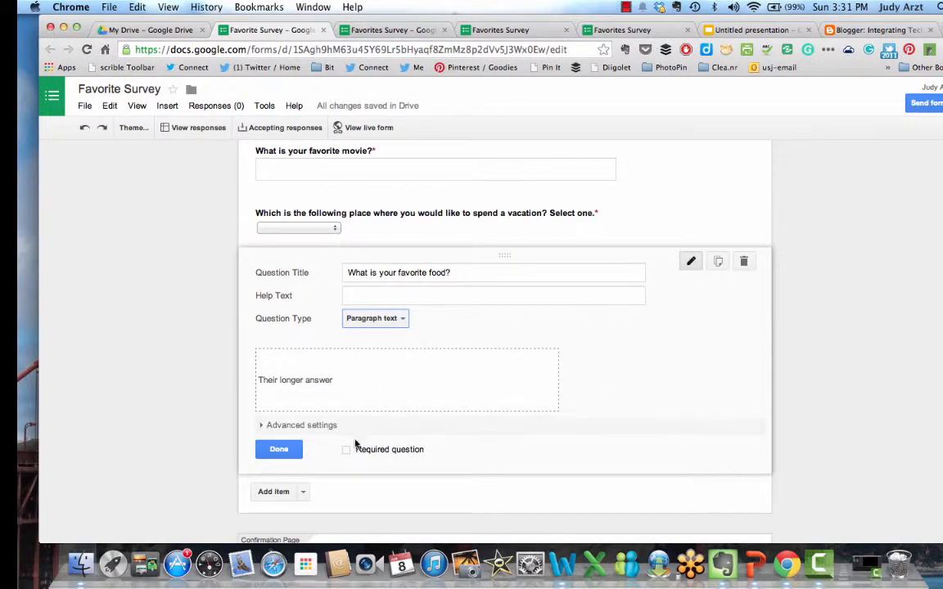
pyautogui.click(346, 451)
pyautogui.click(279, 449)
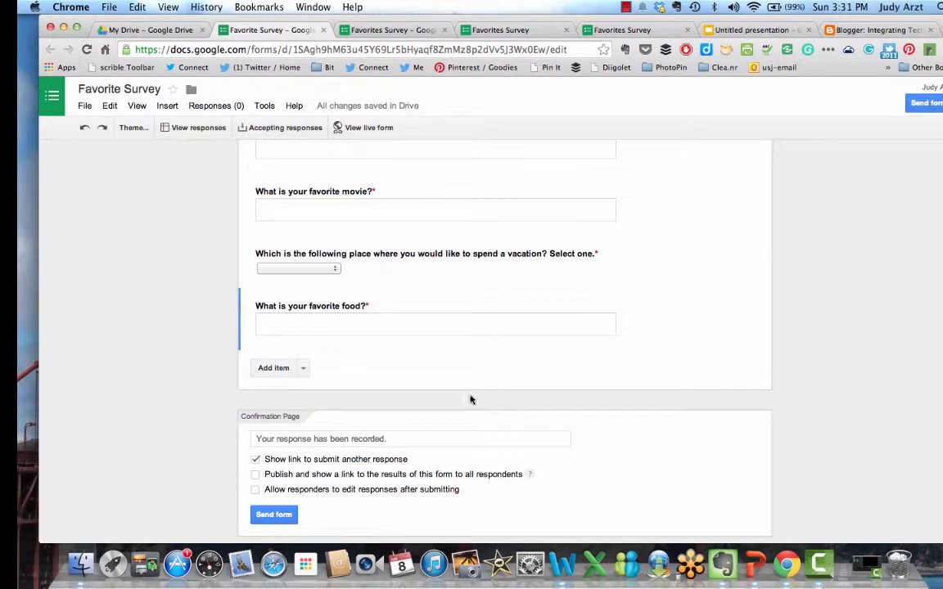
# Step: Add a required Text question titled "What is favorite food?" and finish editing it
pyautogui.click(274, 367)
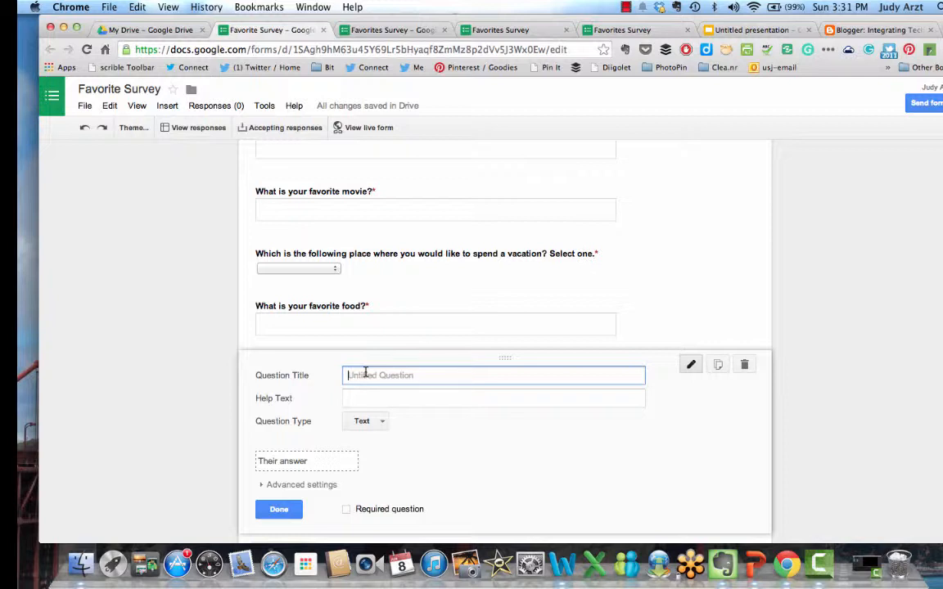
pyautogui.write('Wha')
pyautogui.press('BackSpace')
pyautogui.press('BackSpace')
pyautogui.write('t is favorite food?')
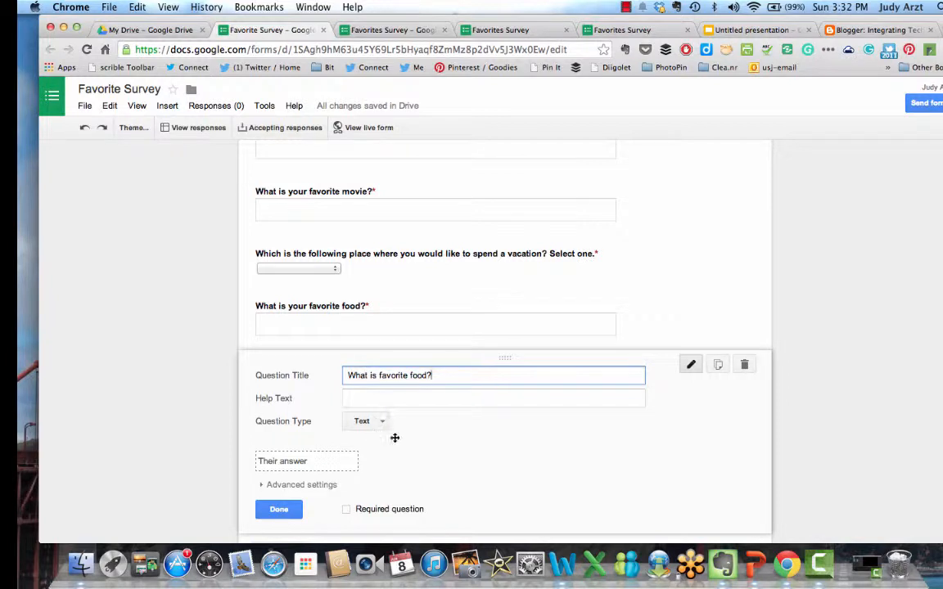
pyautogui.click(350, 511)
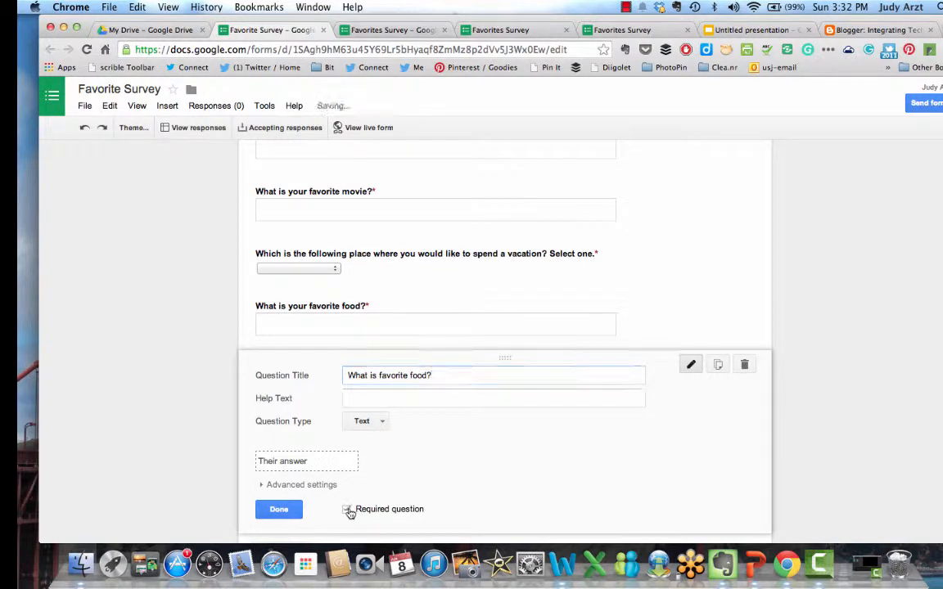
pyautogui.click(277, 509)
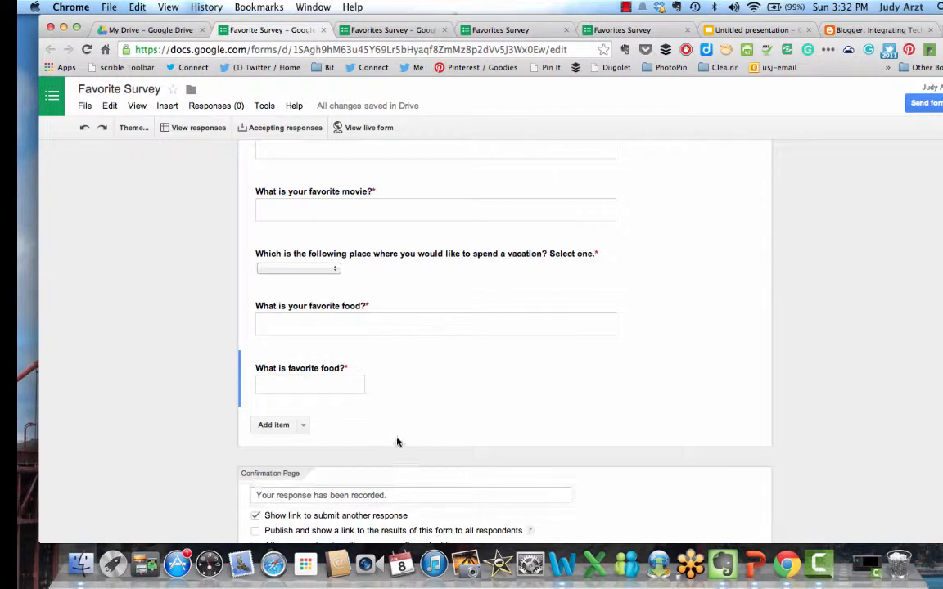
# Step: Add a sixth question titled "Which of the following would be your ideal profession?"
pyautogui.scroll(-3, 401, 438)
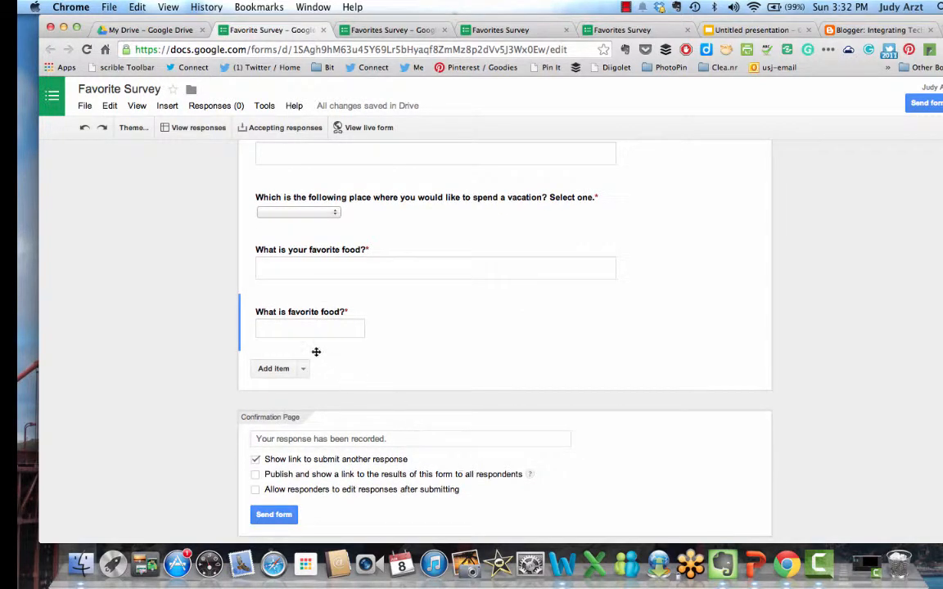
pyautogui.click(273, 369)
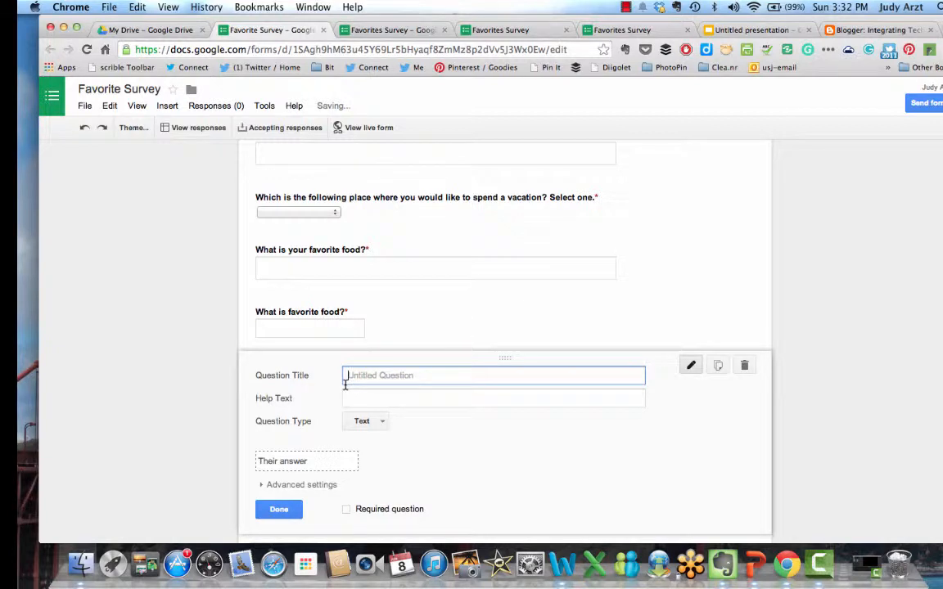
pyautogui.write('Which ')
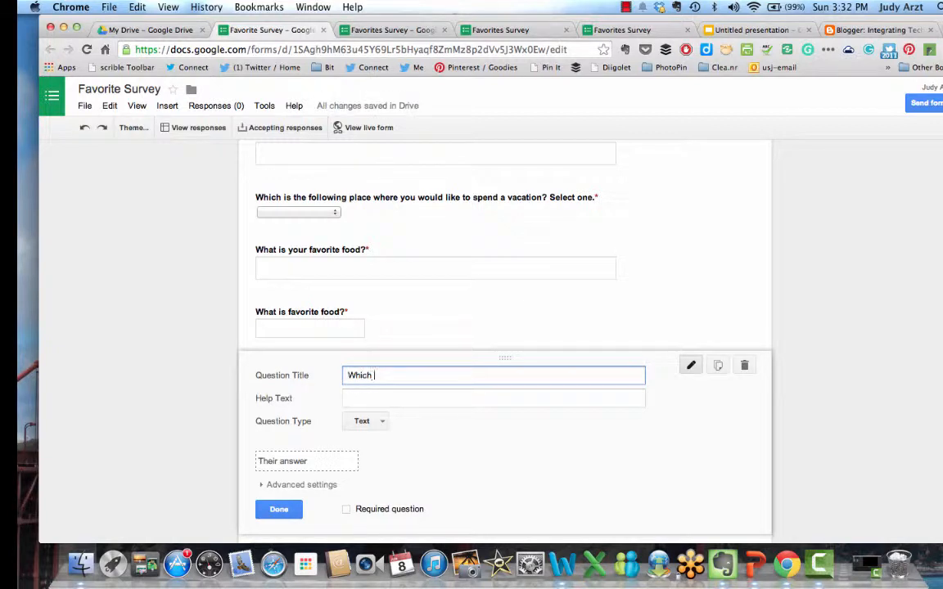
pyautogui.write('of the following would be ')
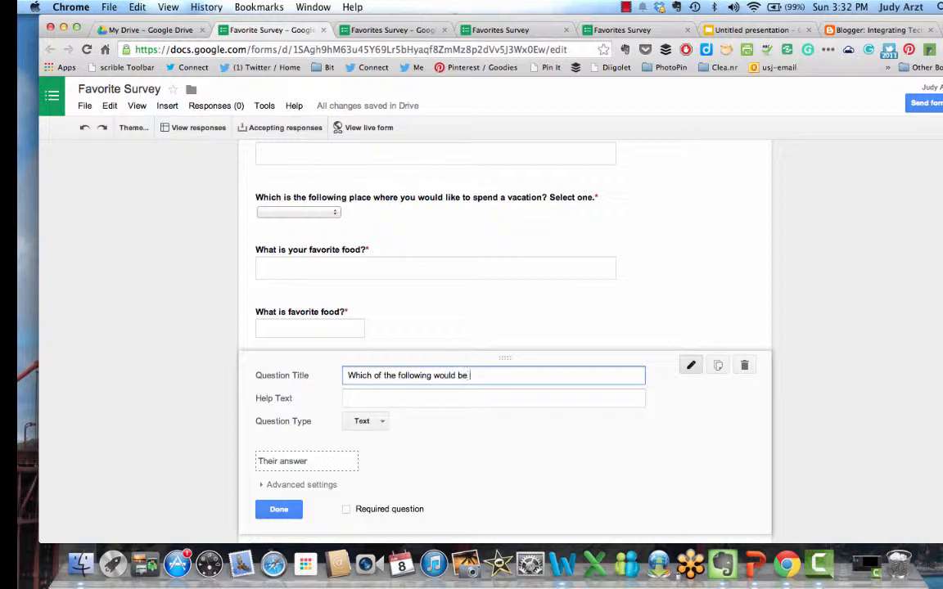
pyautogui.write('cyour ideal')
pyautogui.write(' proe')
pyautogui.write('essor')
pyautogui.press('BackSpace')
pyautogui.press('BackSpace')
pyautogui.write('ion?')
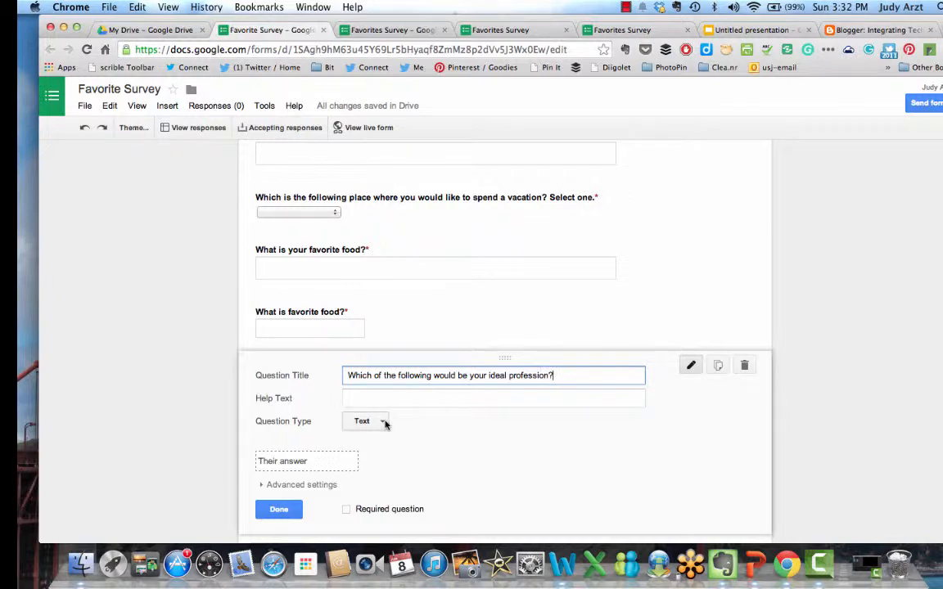
# Step: Set the ideal profession question's type to Checkboxes and enter "Hollywood movie star" as its first option
pyautogui.click(368, 420)
pyautogui.click(385, 441)
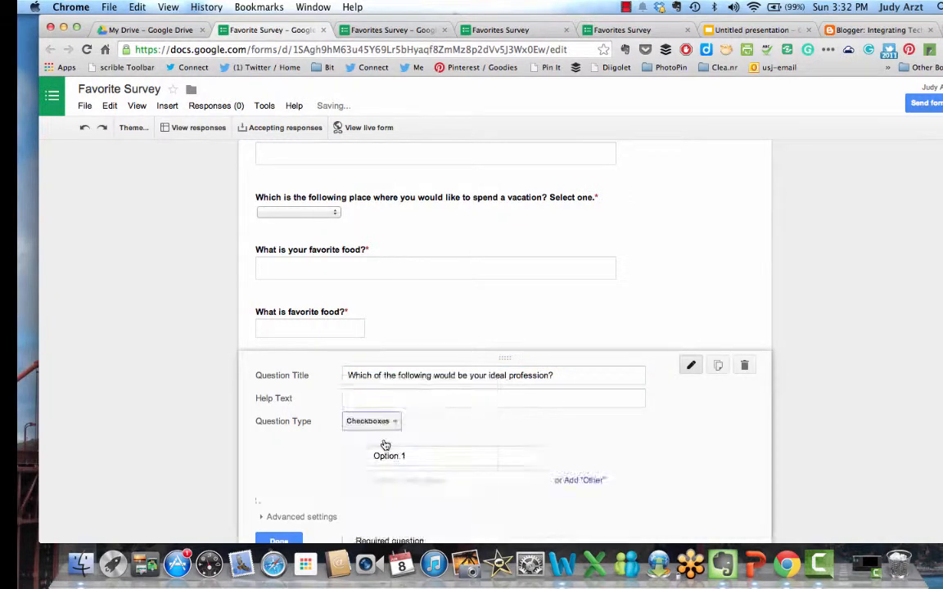
pyautogui.click(392, 459)
pyautogui.write('Hoo')
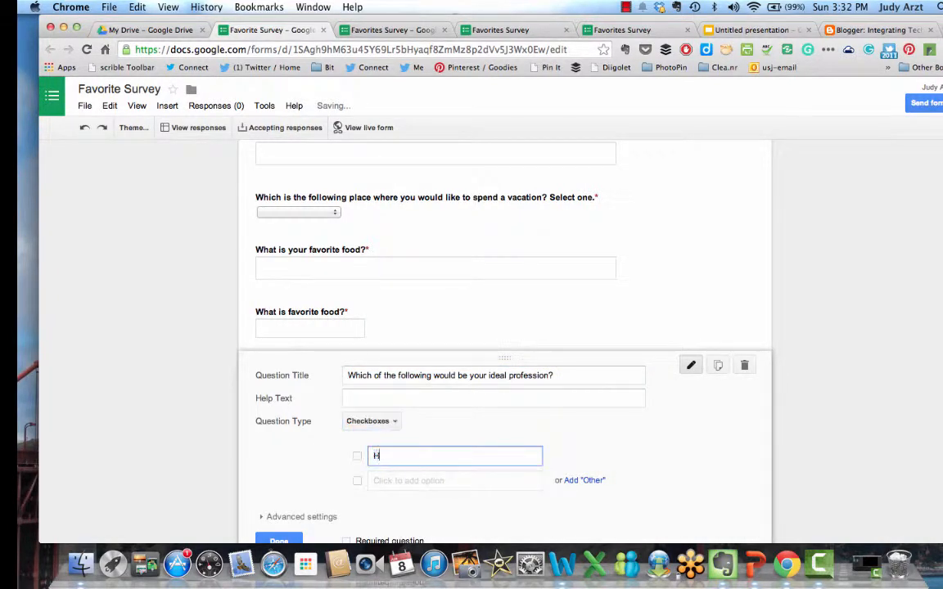
pyautogui.press('BackSpace')
pyautogui.press('BackSpace')
pyautogui.write('llywoo')
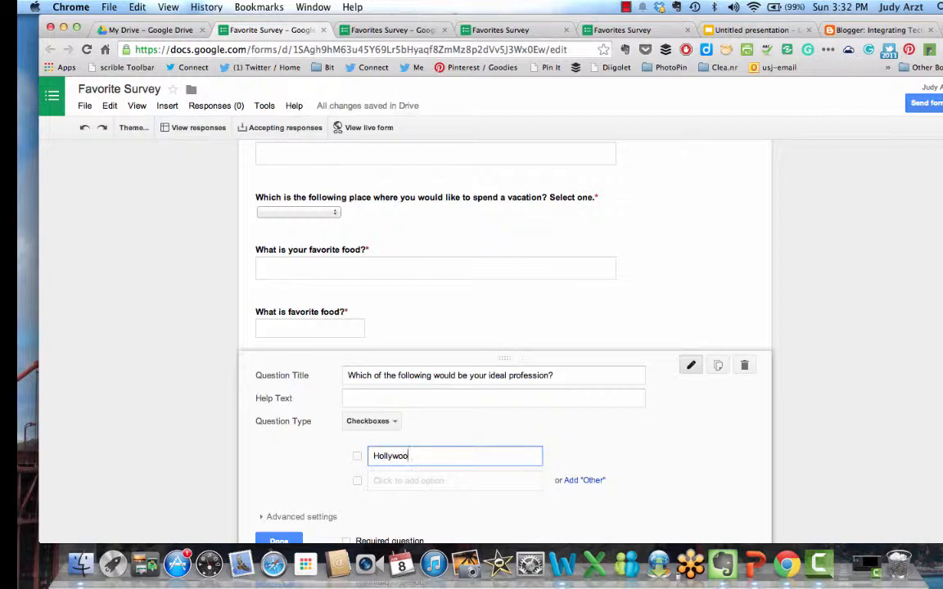
pyautogui.write('d movie star')
# Step: Add the options "rock musician", "Wall Street stock broker" and "elementary school teacher" to the ideal profession question
pyautogui.click(395, 485)
pyautogui.write('rck')
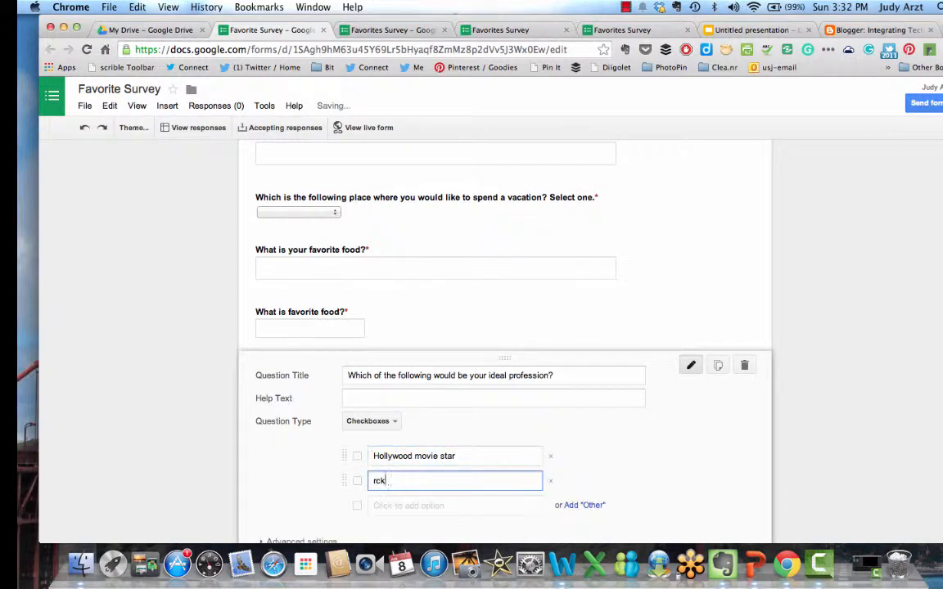
pyautogui.press('BackSpace')
pyautogui.press('BackSpace')
pyautogui.write('ock mus')
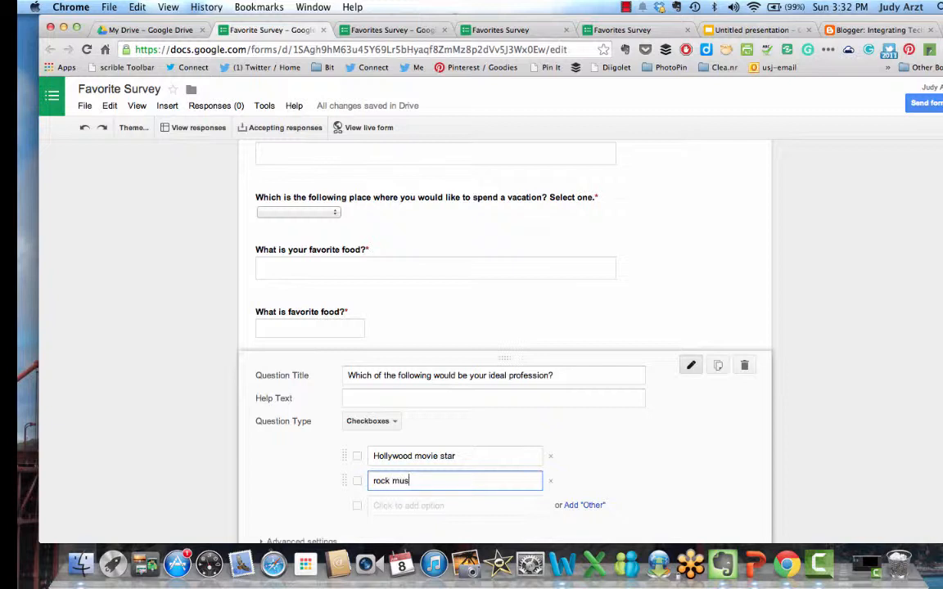
pyautogui.write('ician')
pyautogui.click(390, 508)
pyautogui.write('Wa')
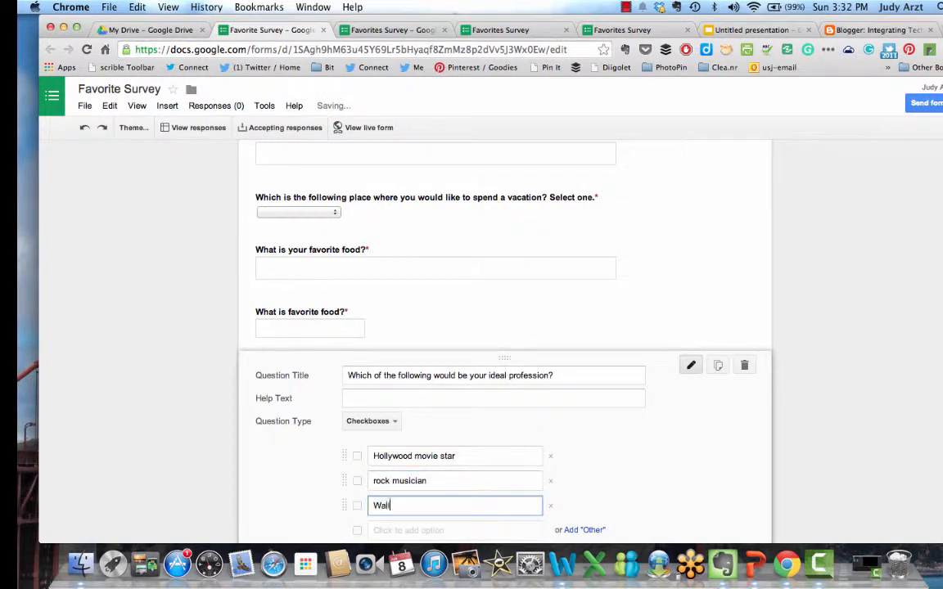
pyautogui.write('ll Stree')
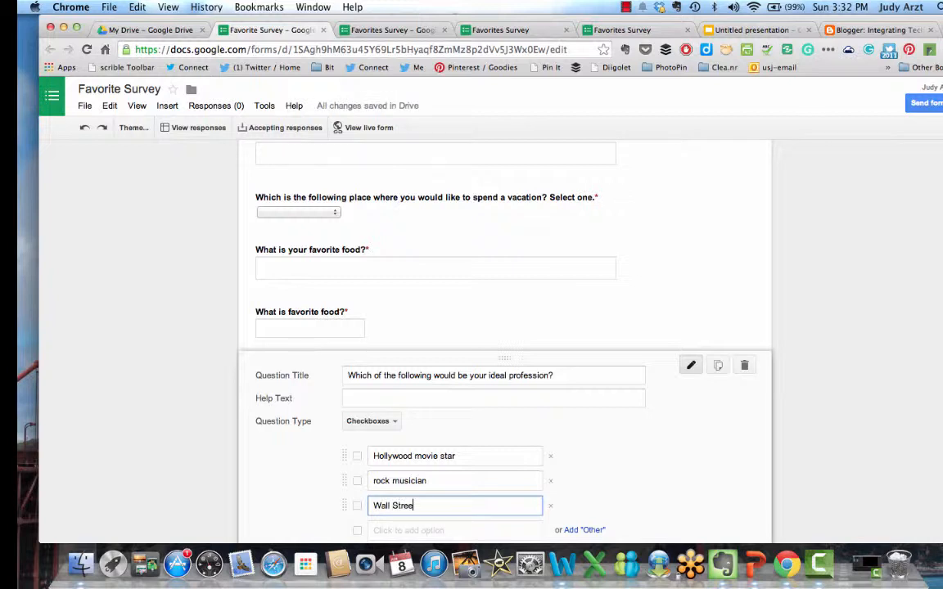
pyautogui.write('t stock broker')
pyautogui.click(396, 536)
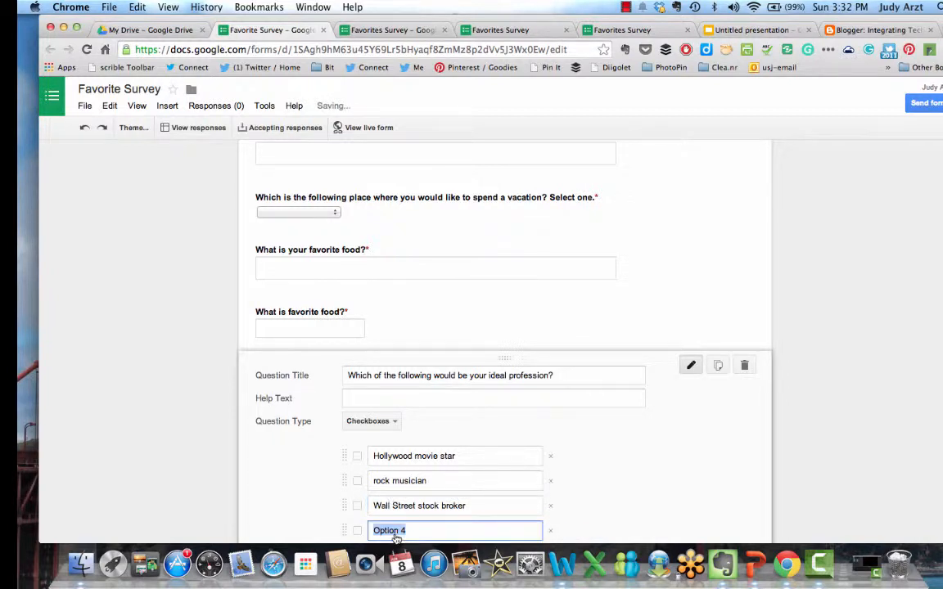
pyautogui.write('elementary school teacher')
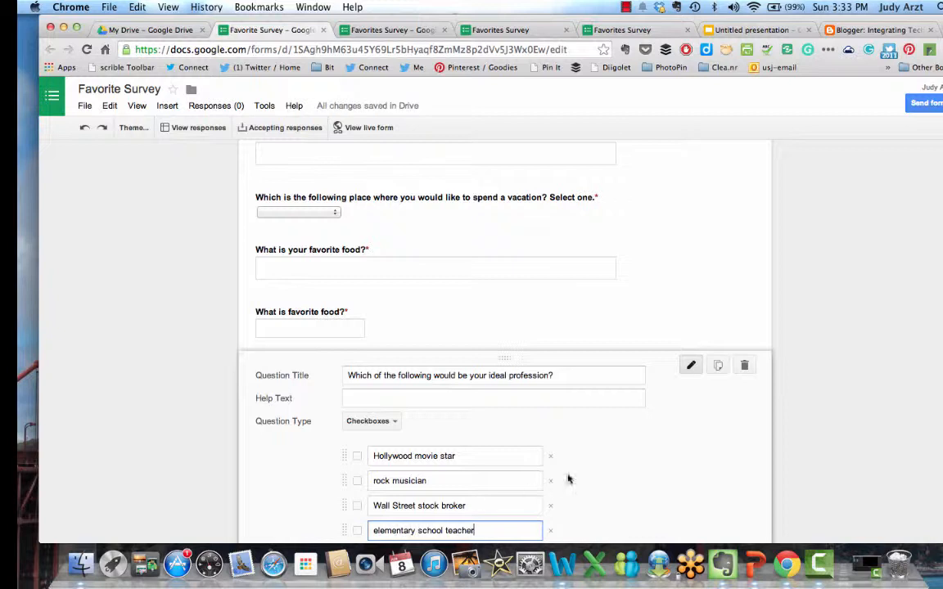
# Step: Make the ideal profession question required and finish editing it
pyautogui.scroll(-2, 610, 472)
pyautogui.scroll(-2, 610, 472)
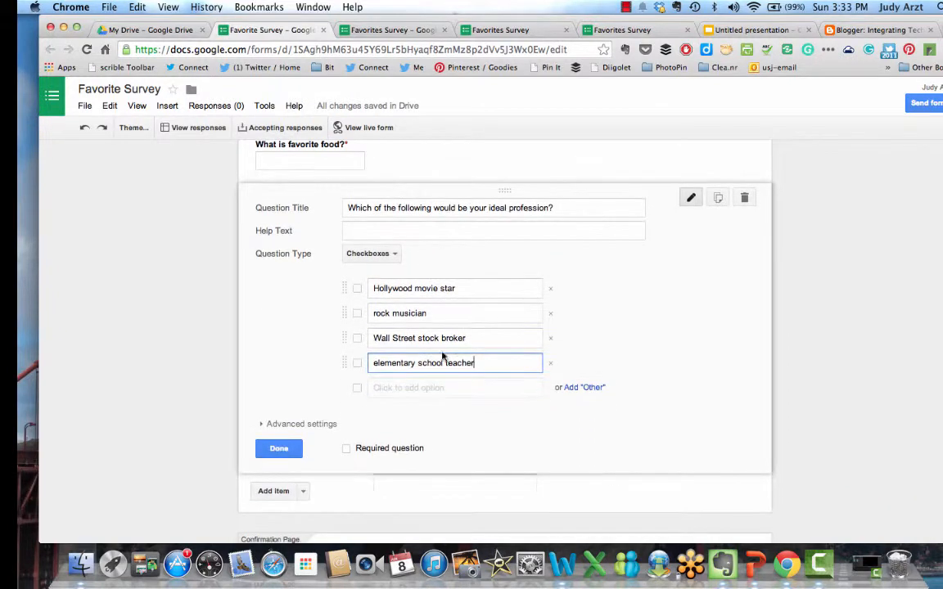
pyautogui.click(344, 448)
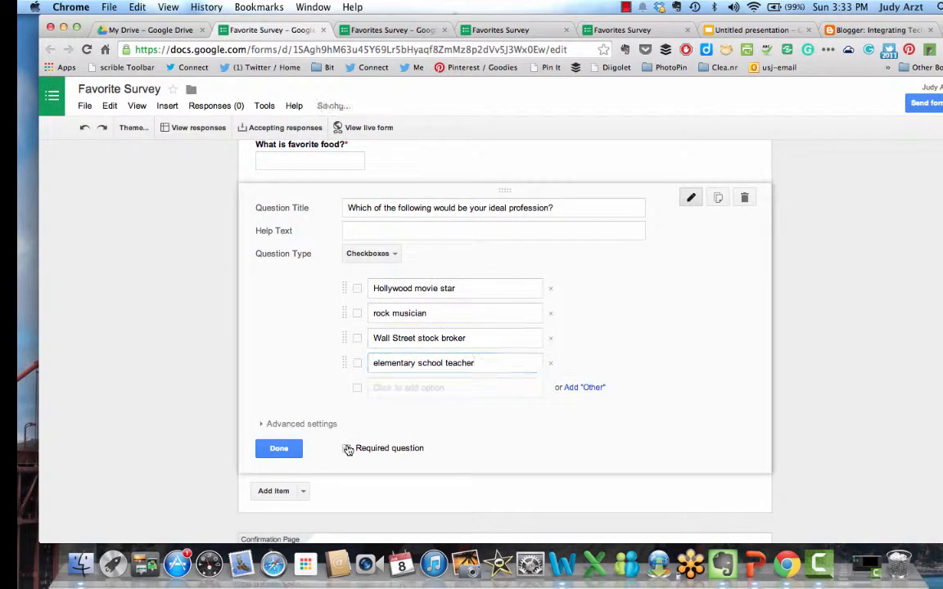
pyautogui.click(275, 449)
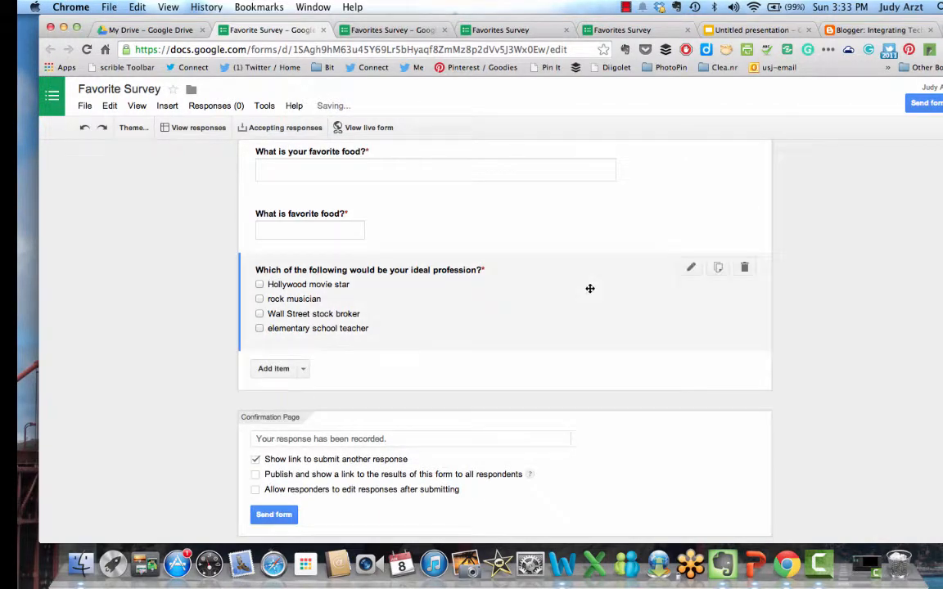
# Step: View the live form and review all the survey questions down to the submit area
pyautogui.scroll(4, 590, 289)
pyautogui.scroll(4, 589, 278)
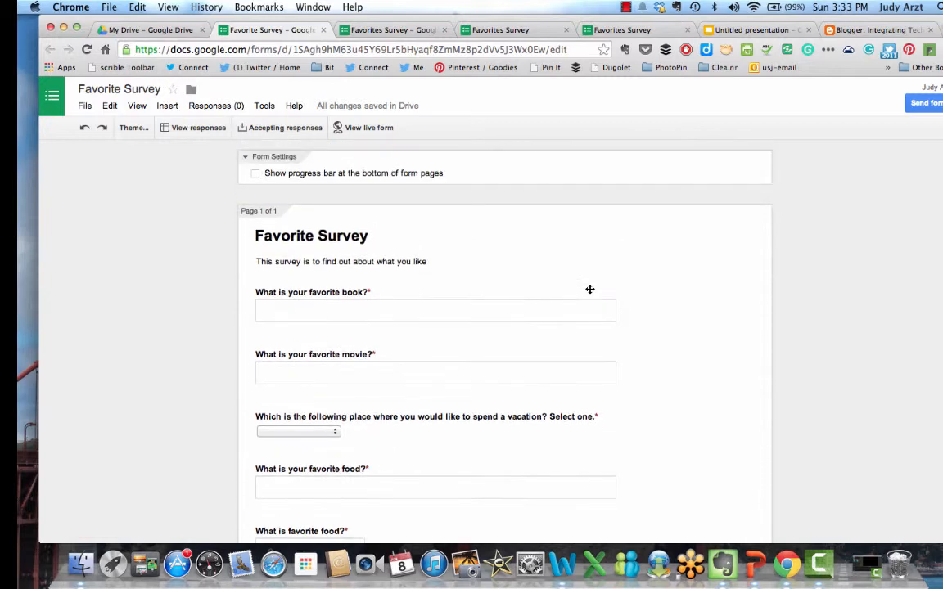
pyautogui.click(383, 129)
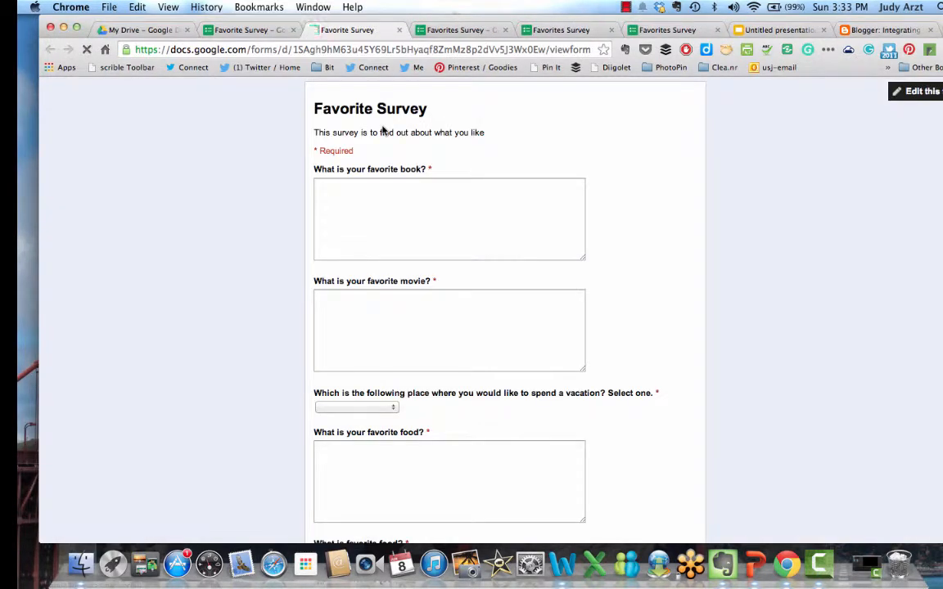
pyautogui.scroll(-3, 561, 218)
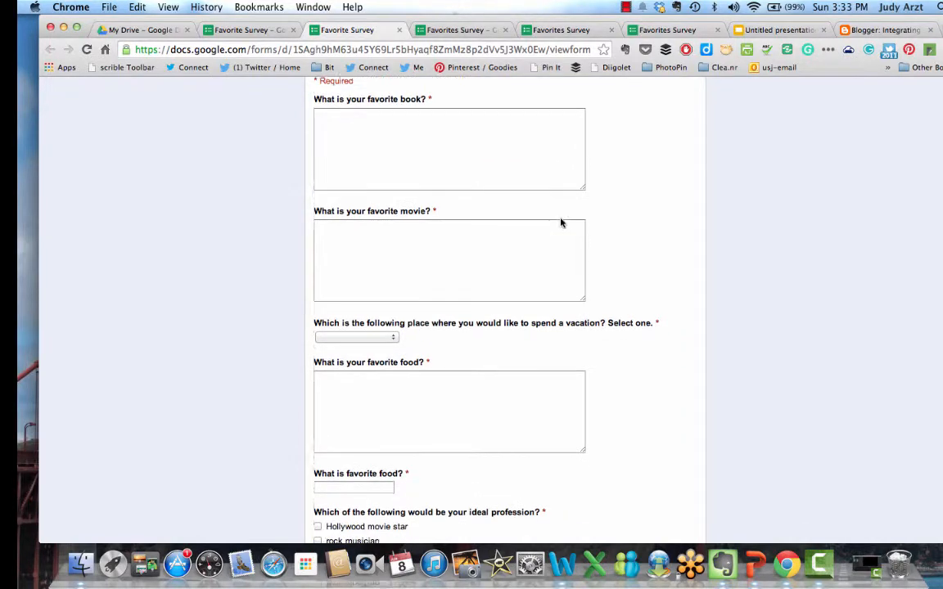
pyautogui.scroll(-3, 561, 218)
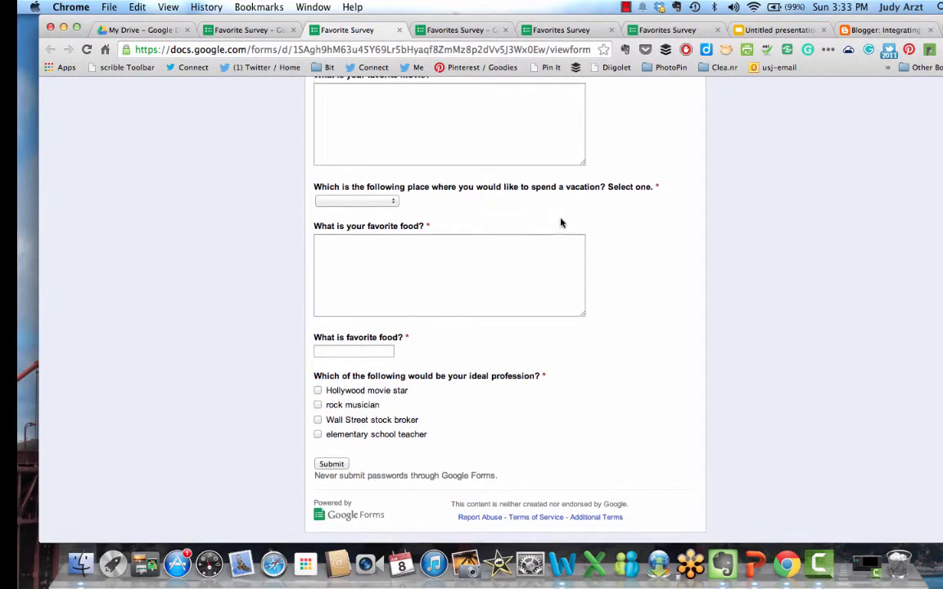
pyautogui.scroll(2, 560, 218)
pyautogui.scroll(4, 562, 216)
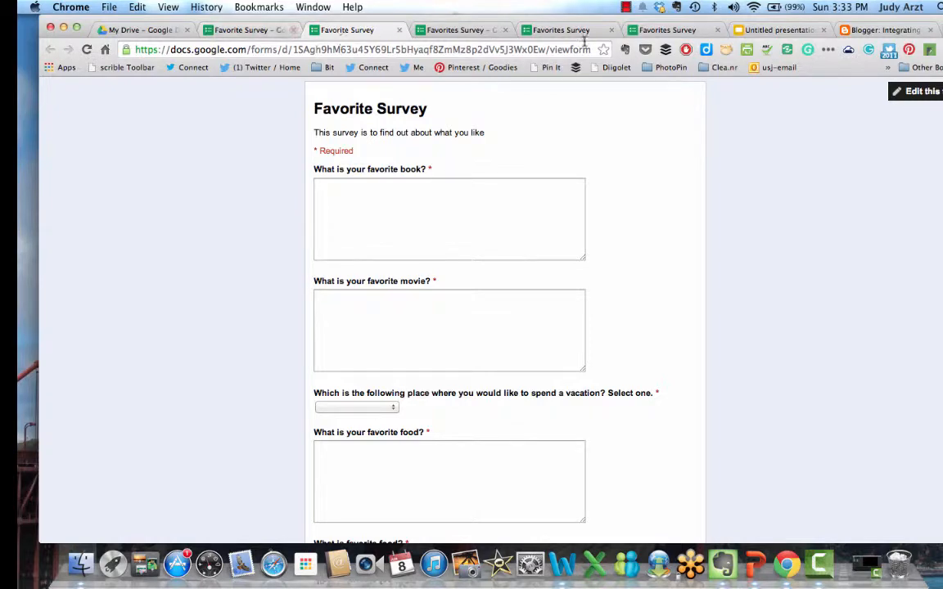
# Step: Return to the Favorite Survey form editor and apply the Cherry Blossom theme to the form
pyautogui.click(270, 33)
pyautogui.scroll(5, 511, 229)
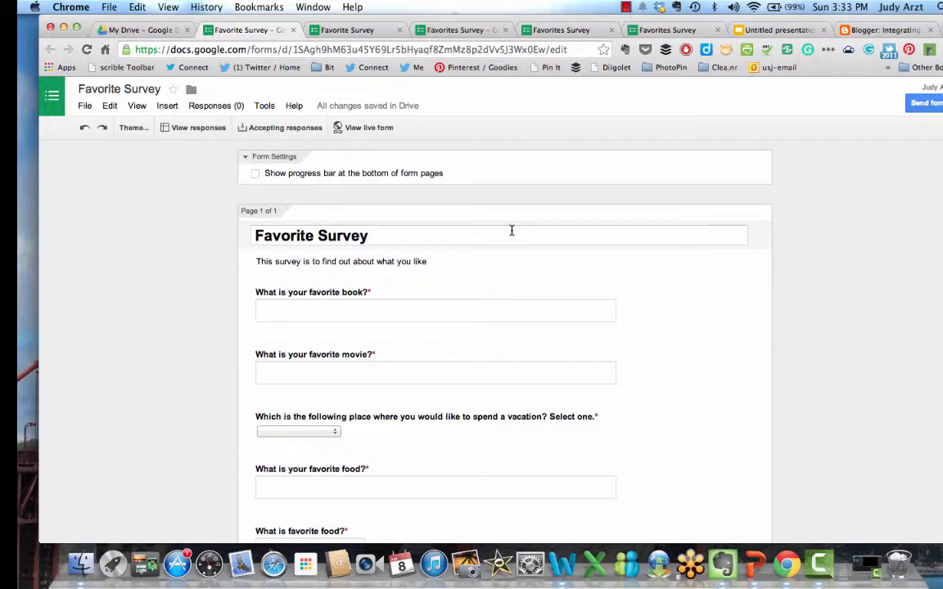
pyautogui.click(131, 128)
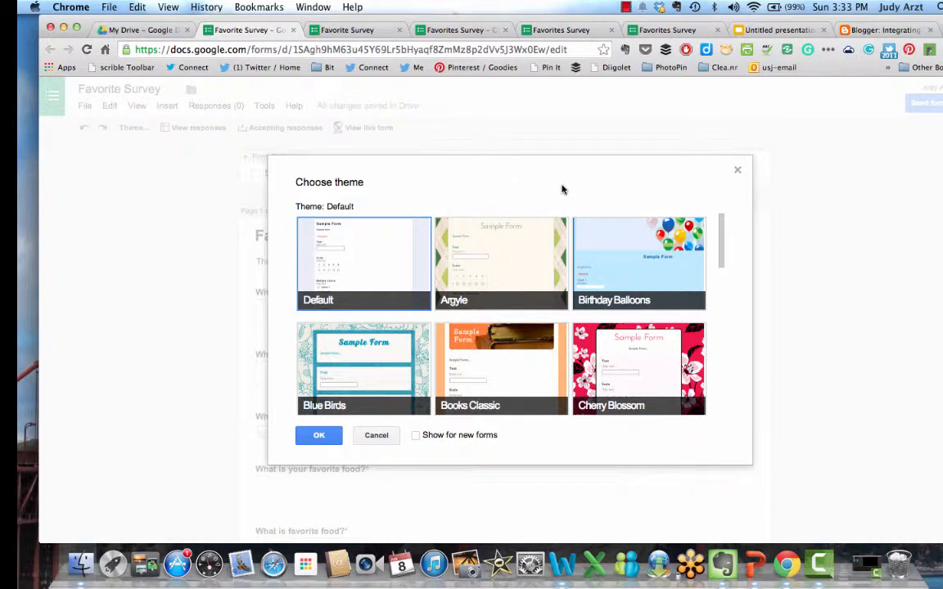
pyautogui.scroll(-3, 719, 282)
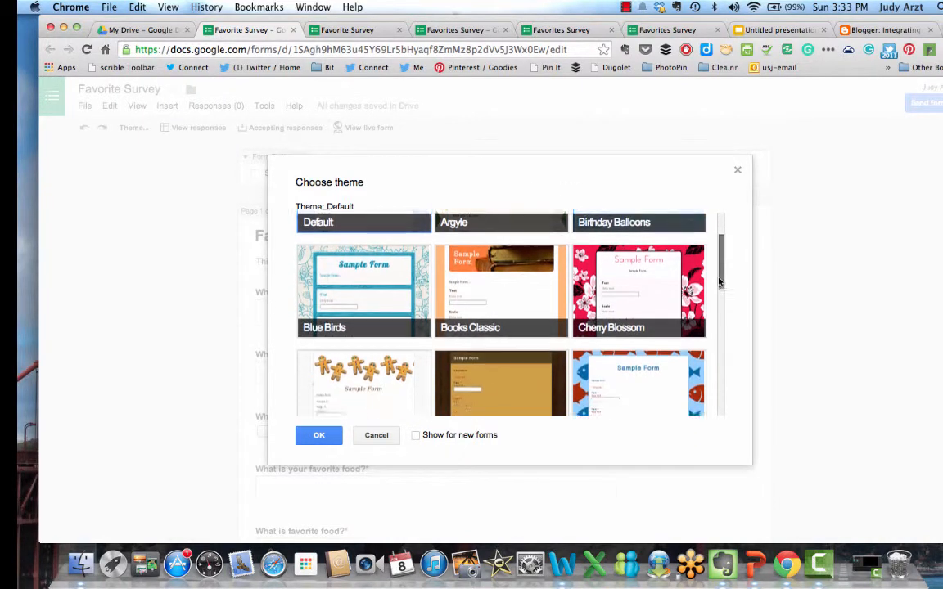
pyautogui.moveTo(719, 281)
pyautogui.mouseDown()
pyautogui.moveTo(717, 273)
pyautogui.moveTo(717, 320)
pyautogui.moveTo(715, 286)
pyautogui.mouseUp()
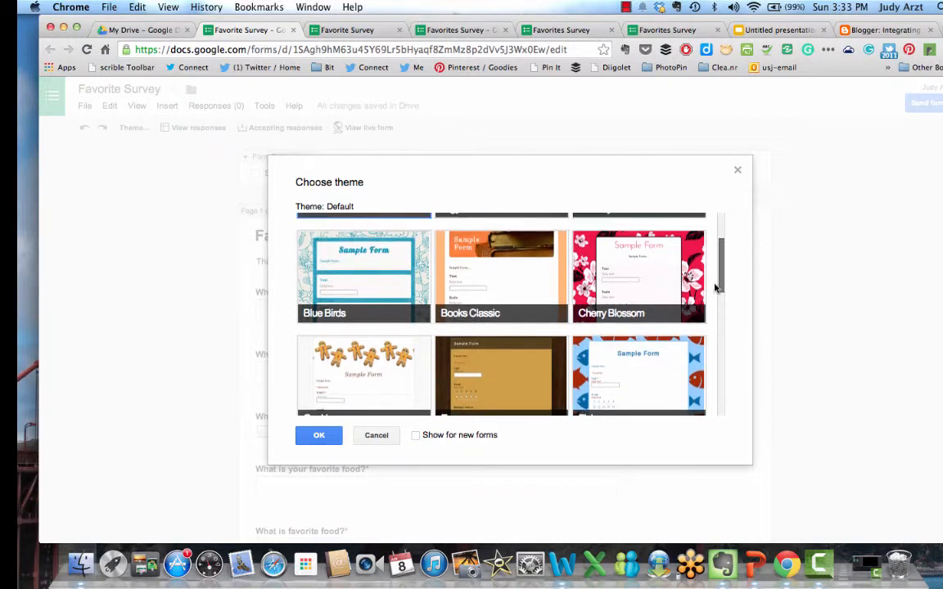
pyautogui.scroll(2, 631, 279)
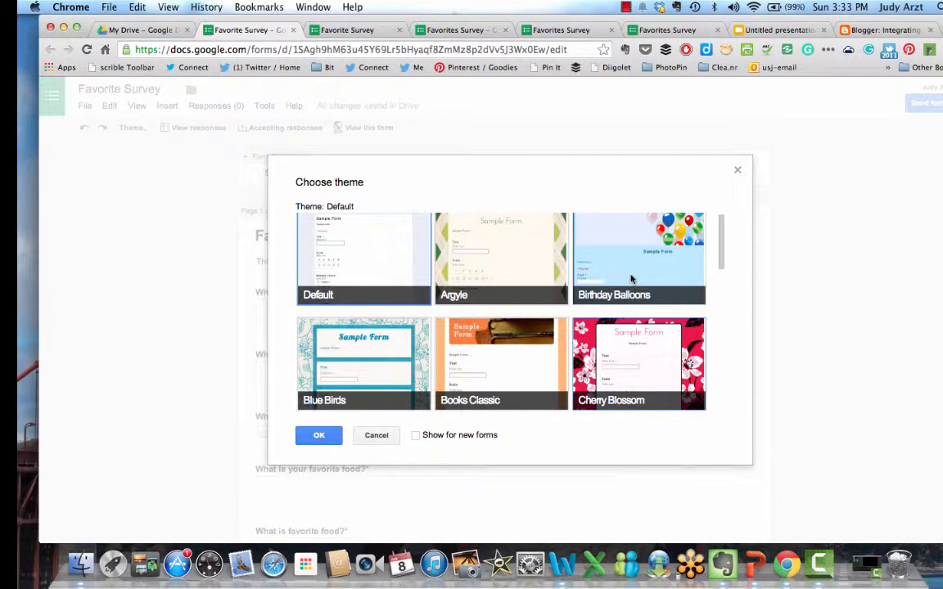
pyautogui.click(623, 350)
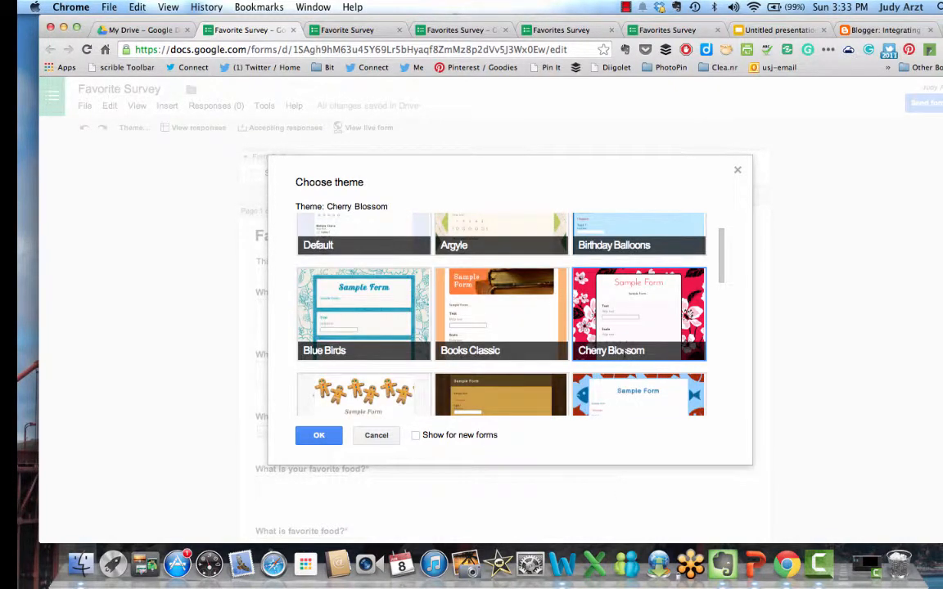
pyautogui.click(319, 435)
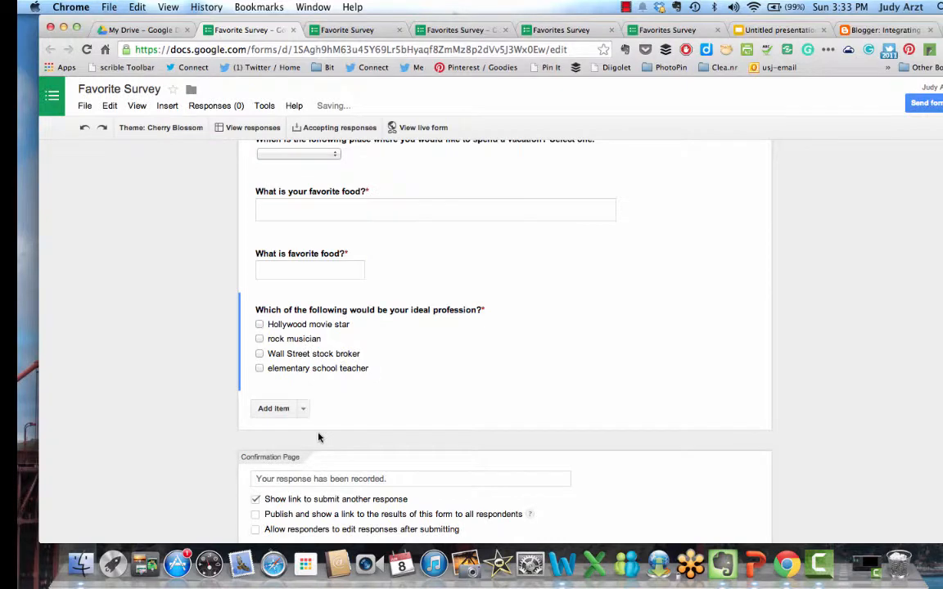
# Step: View the live form with its theme and return to the form editor
pyautogui.click(413, 129)
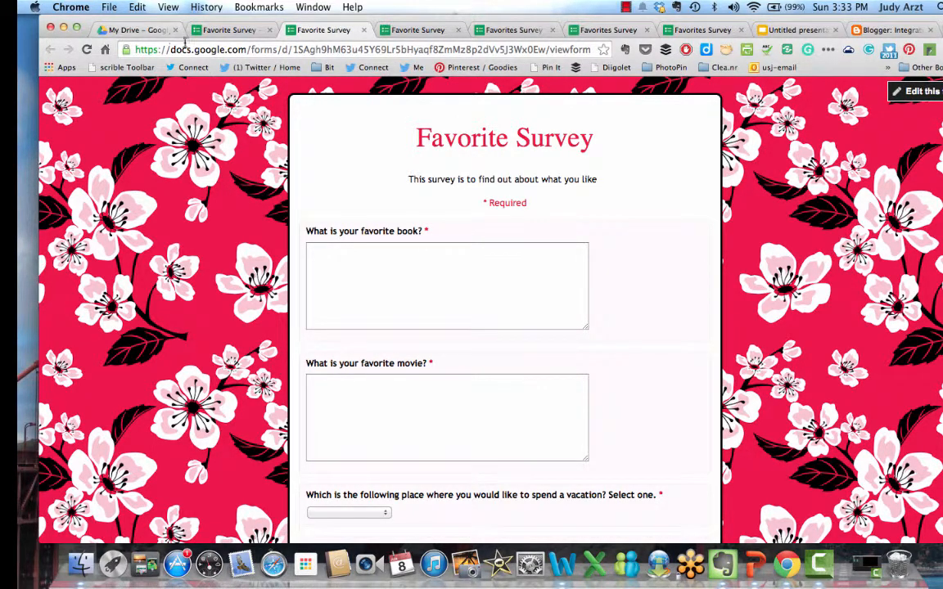
pyautogui.click(225, 32)
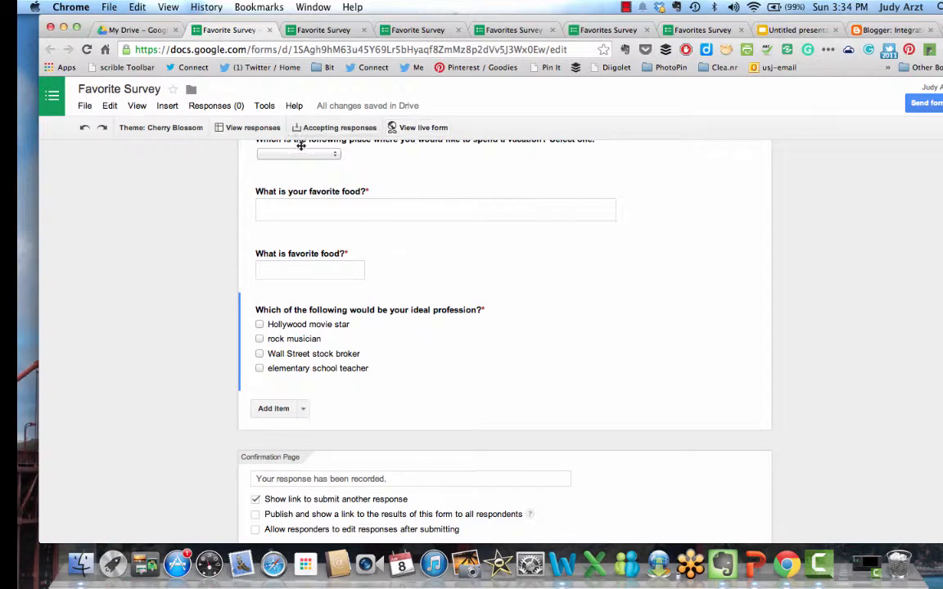
pyautogui.scroll(5, 416, 196)
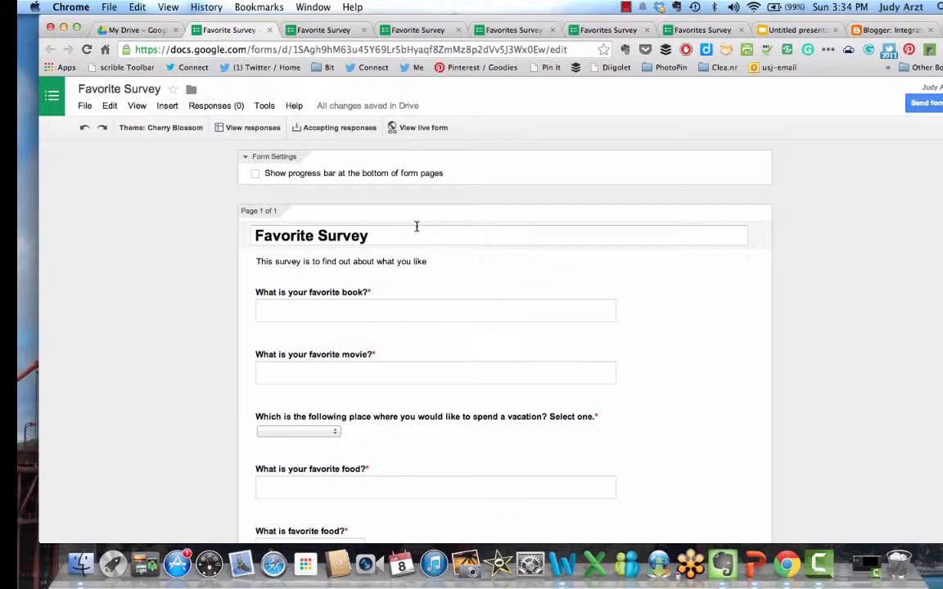
# Step: Open the form's embed code and set its custom size to 350 pixels wide and 400 pixels high
pyautogui.click(85, 107)
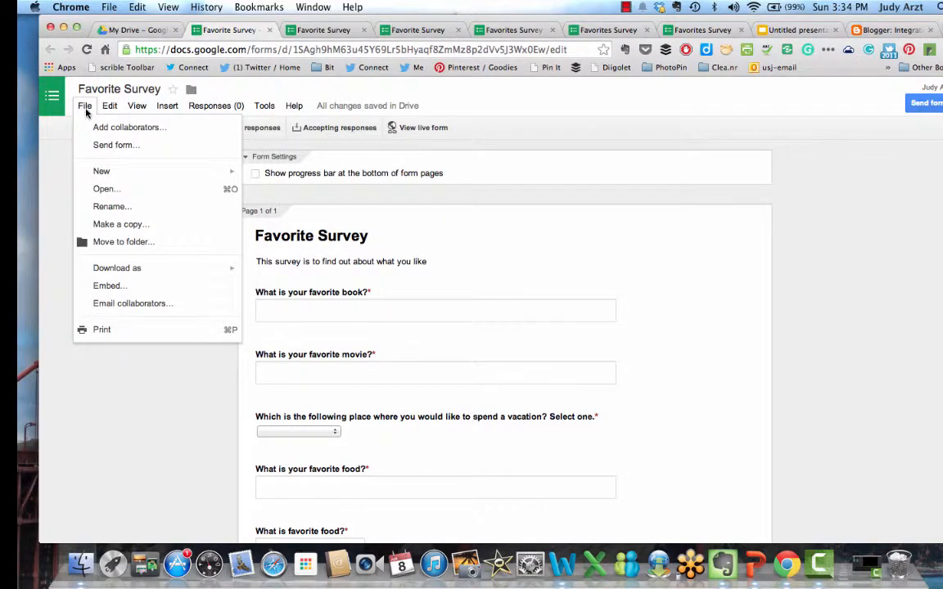
pyautogui.click(111, 287)
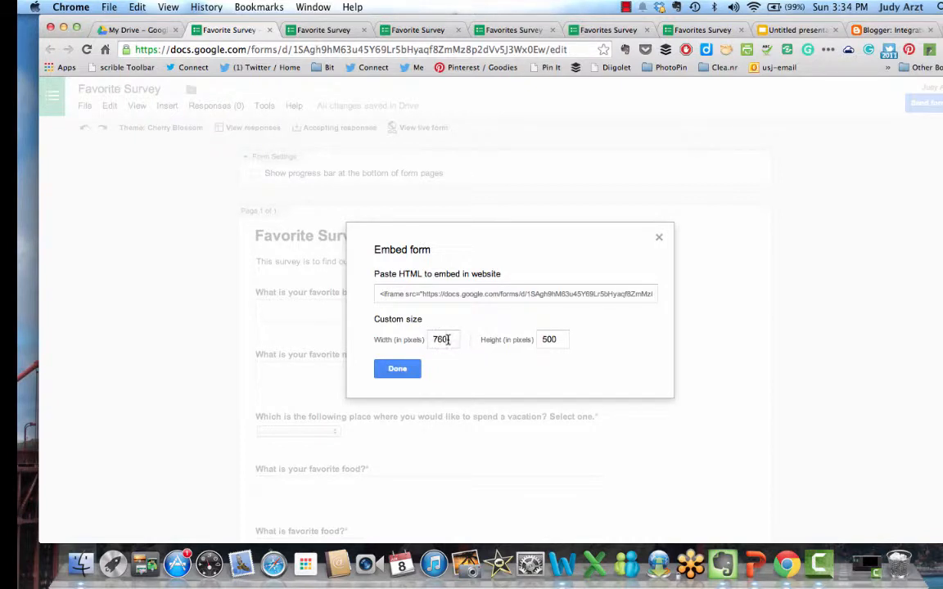
pyautogui.click(448, 340)
pyautogui.press('BackSpace')
pyautogui.press('BackSpace')
pyautogui.write('350')
pyautogui.click(548, 342)
pyautogui.press('BackSpace')
pyautogui.write('4')
pyautogui.click(386, 373)
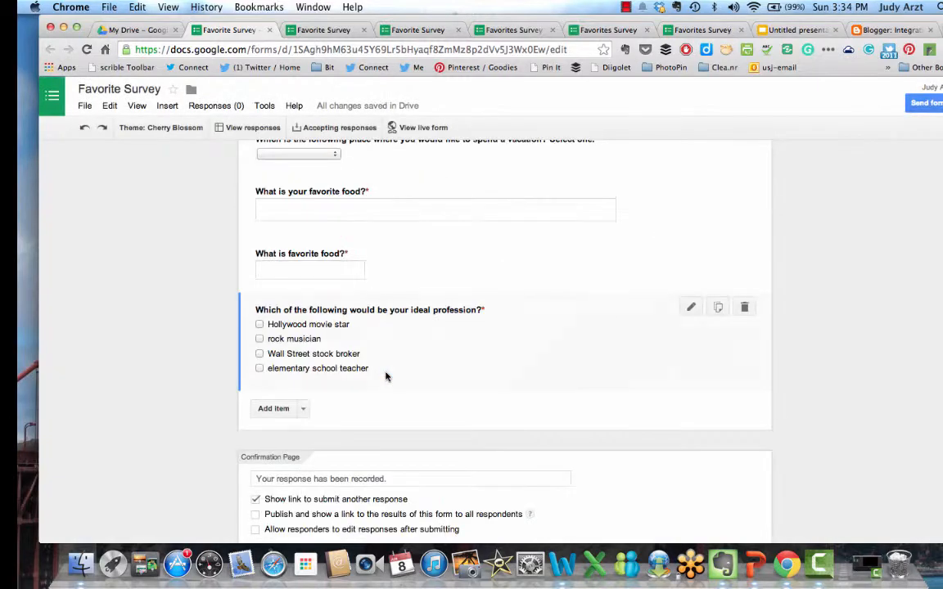
# Step: Switch to the Blogger post, add blank lines below the introduction and paste the survey's iframe embed code into its HTML
pyautogui.click(873, 33)
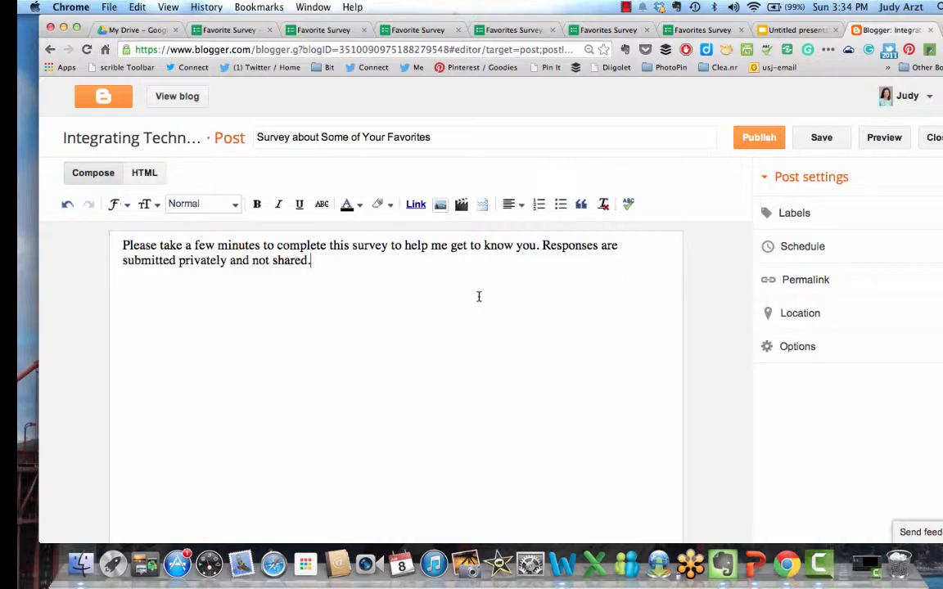
pyautogui.press('Return')
pyautogui.press('Return')
pyautogui.click(141, 175)
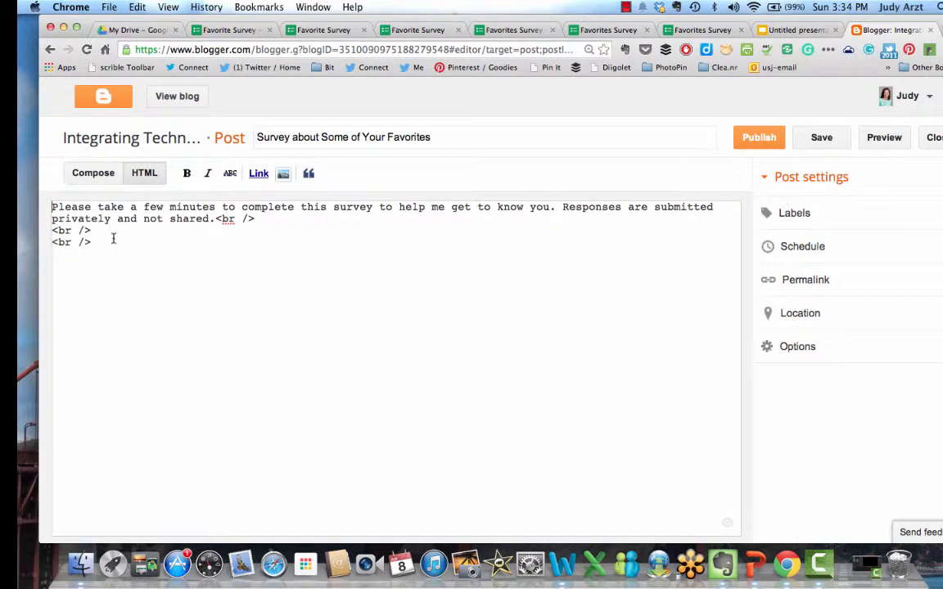
pyautogui.write('<iframe src="https://docs.google.com/forms/d/1M5rdKbAf-0PjLpbdaFZ6u48SwPhZtZwh0HyCjKmu7oA/viewform?embedded=true" width="760" height="500" frameborder="0" marginheight="0" marginwidth="0">Loading...</iframe>')
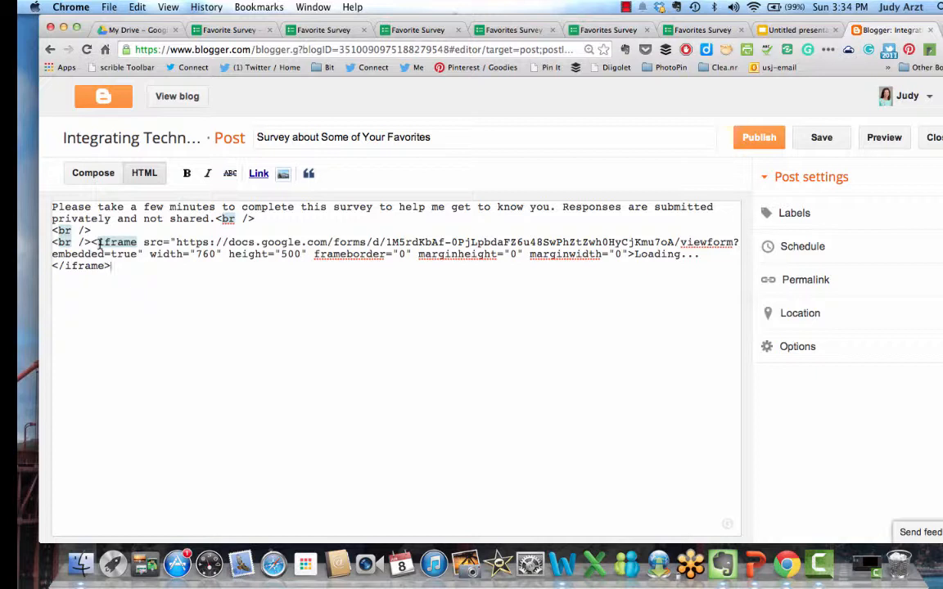
# Step: Set the embedded iframe's width to 450 and its height to 400 in the post's HTML
pyautogui.click(196, 253)
pyautogui.press('BackSpace')
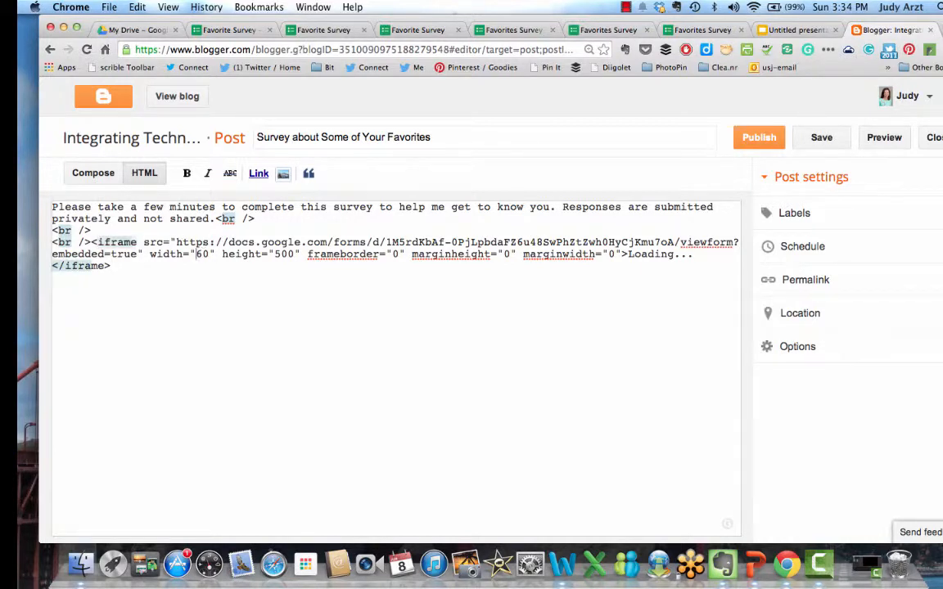
pyautogui.write('5')
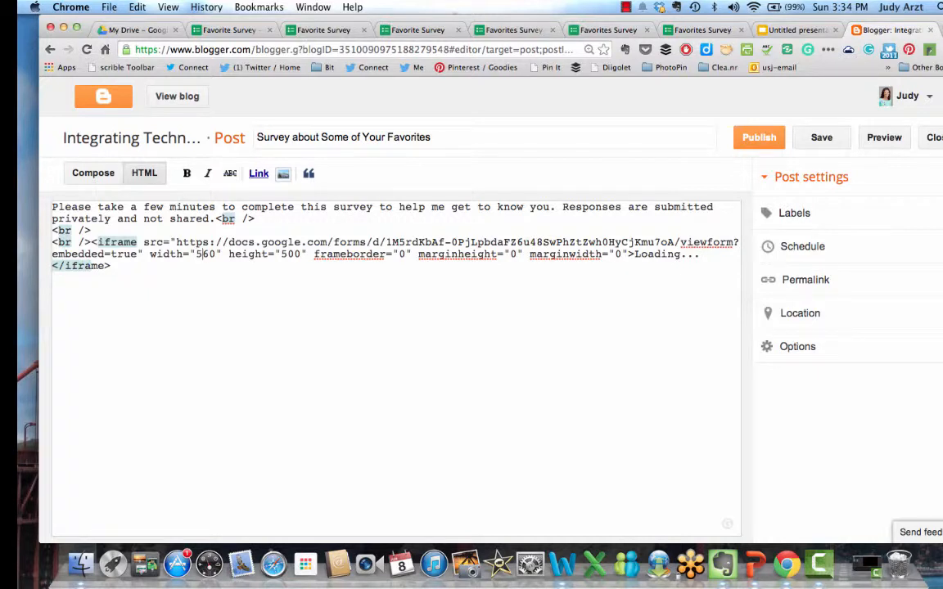
pyautogui.press('BackSpace')
pyautogui.press('BackSpace')
pyautogui.press('BackSpace')
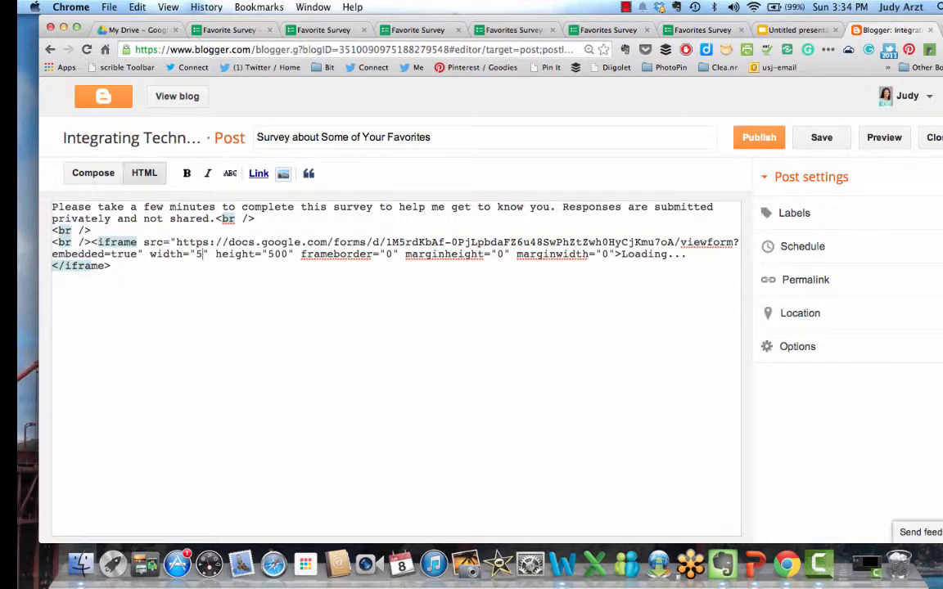
pyautogui.write('450')
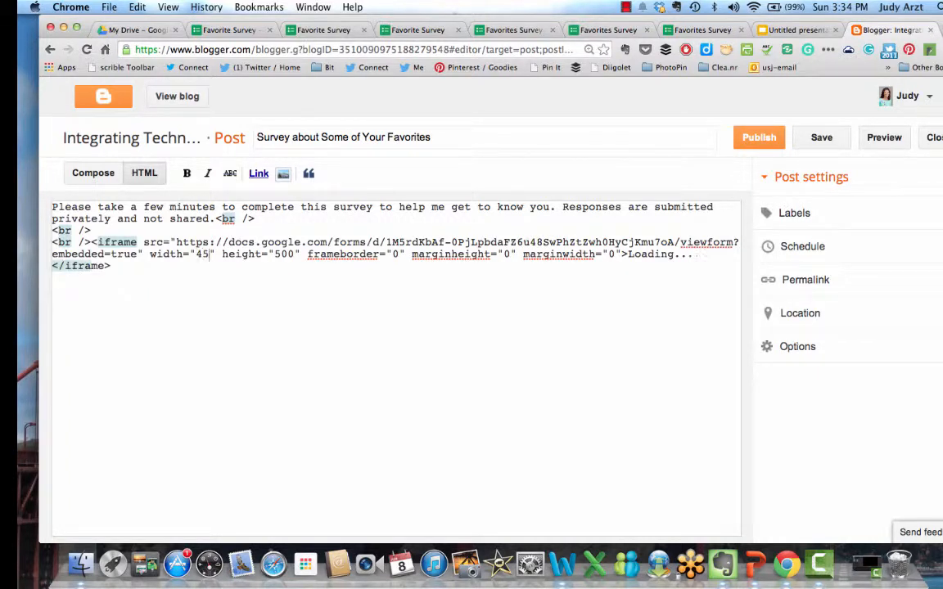
pyautogui.click(287, 255)
pyautogui.press('BackSpace')
pyautogui.write('4')
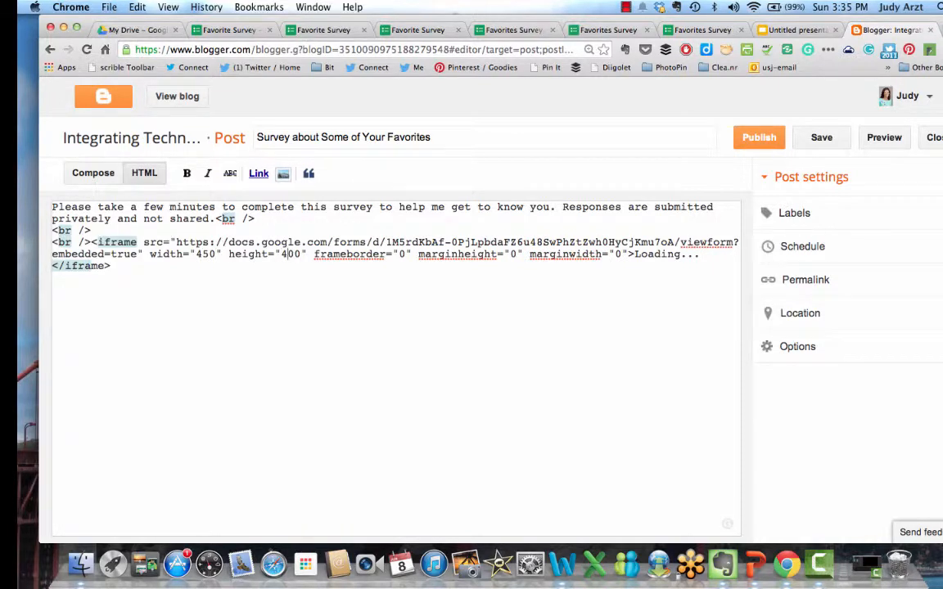
# Step: Show the post in Compose view, check the embedded survey down to its submit area, and save the post
pyautogui.click(94, 174)
pyautogui.scroll(-2, 517, 346)
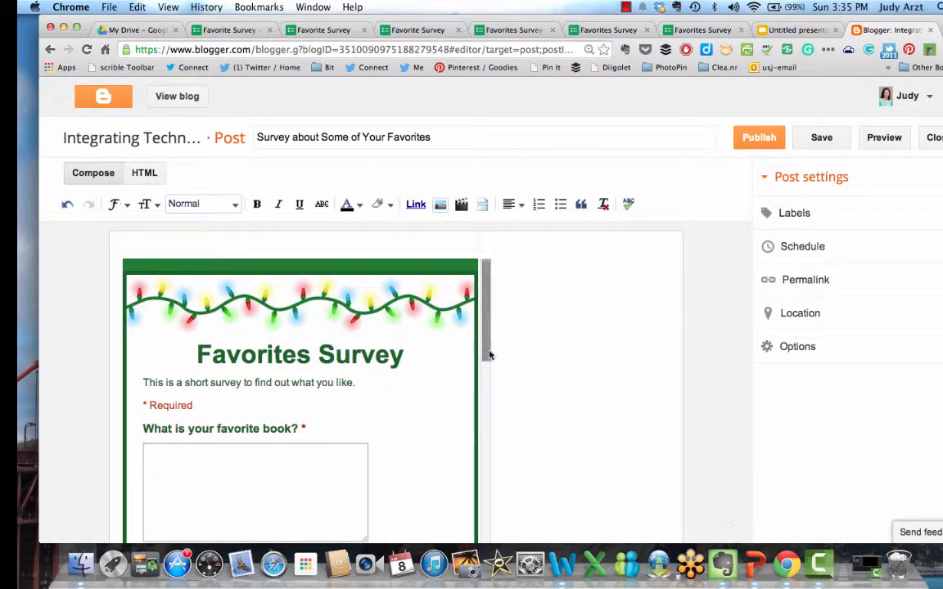
pyautogui.moveTo(488, 353); pyautogui.dragTo(484, 586)
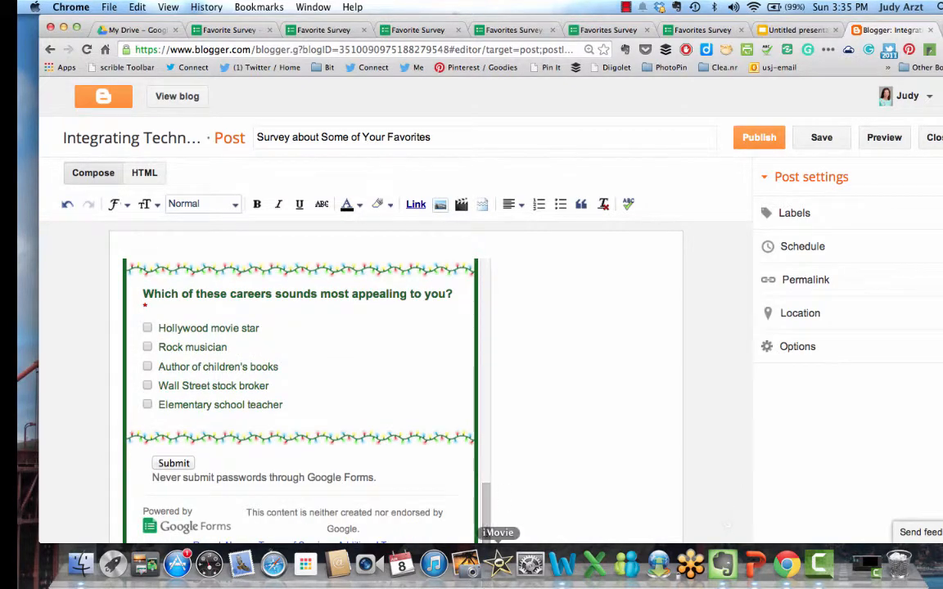
pyautogui.click(823, 137)
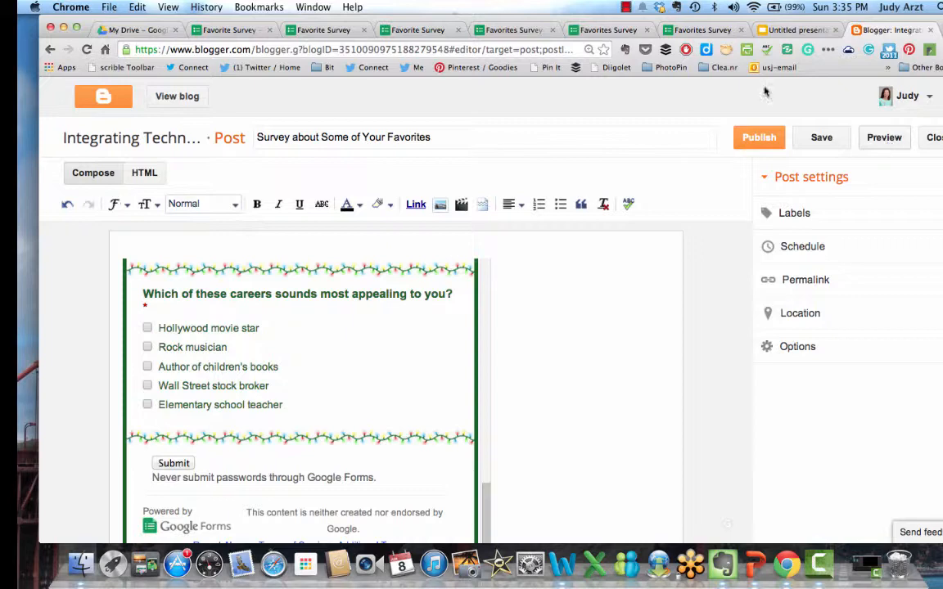
# Step: Return to the Favorite Survey form editor and look over its questions
pyautogui.click(236, 32)
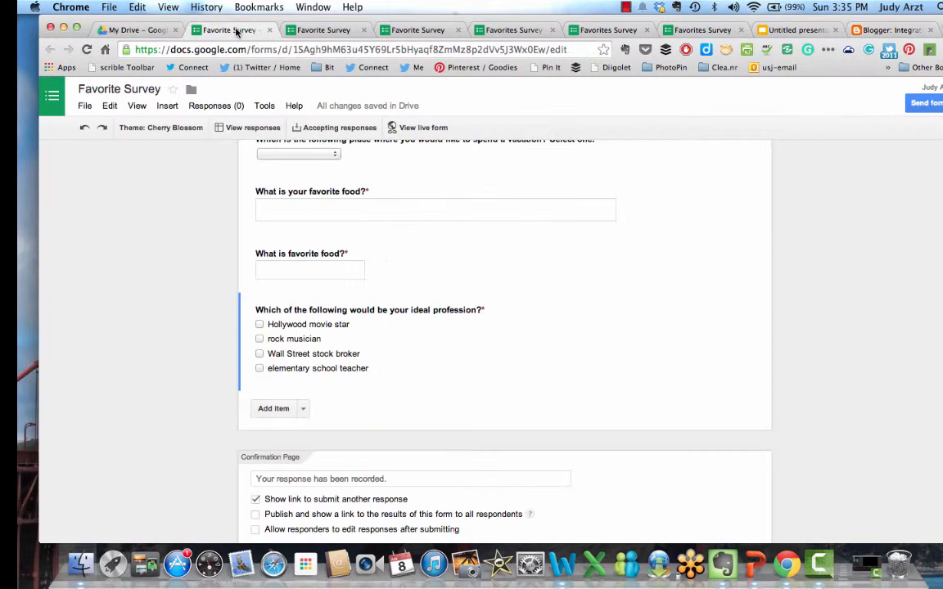
pyautogui.scroll(5, 559, 234)
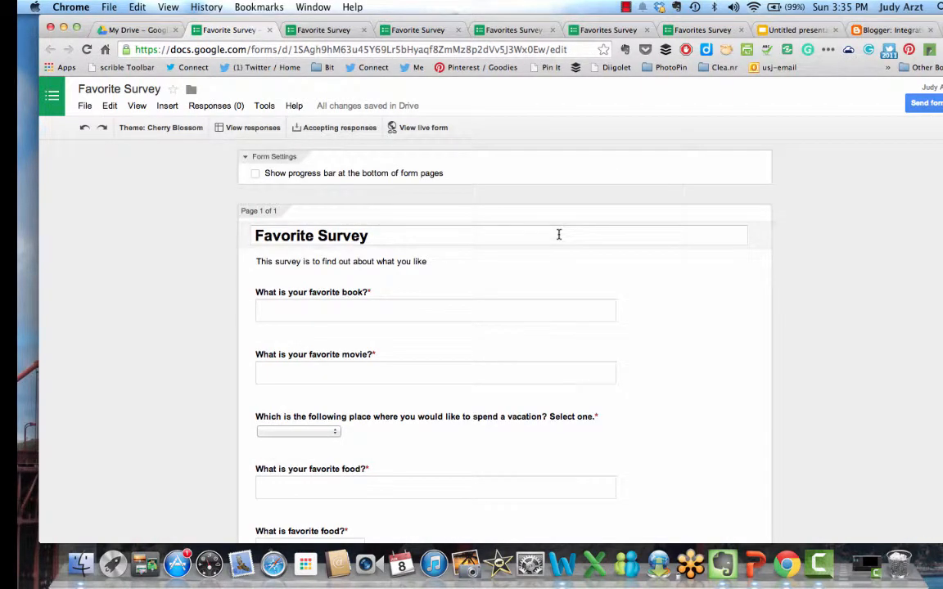
pyautogui.scroll(-2, 559, 235)
pyautogui.scroll(2, 559, 235)
# Step: Open the "Favorite Survey (Responses)" spreadsheet from Google Drive, examine its question columns, and return to the Drive file list
pyautogui.click(114, 30)
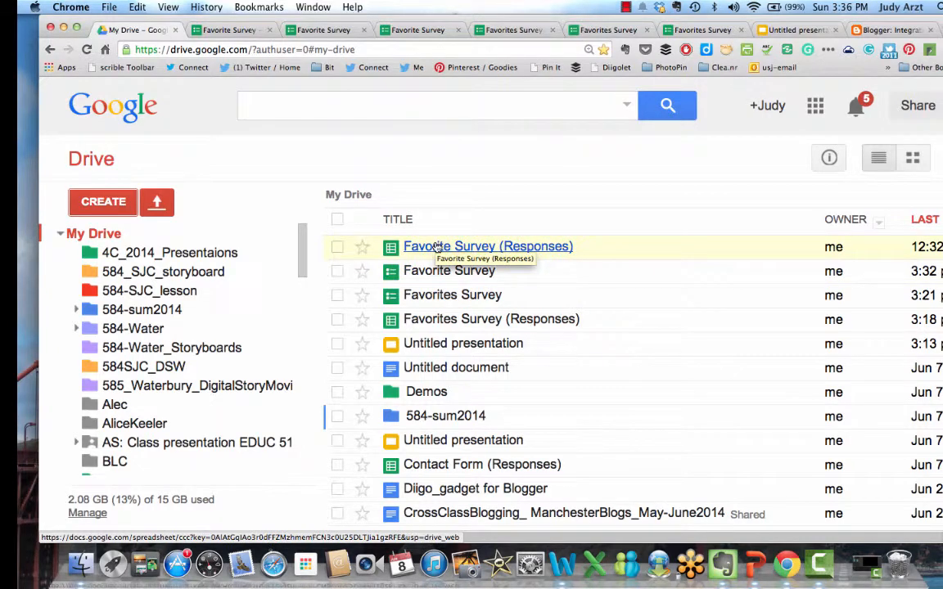
pyautogui.click(437, 247)
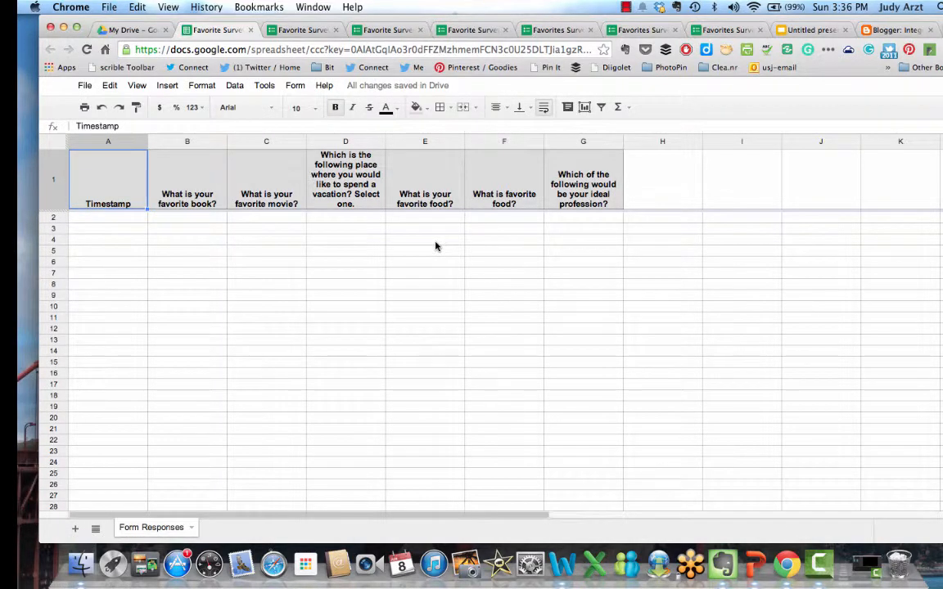
pyautogui.click(143, 31)
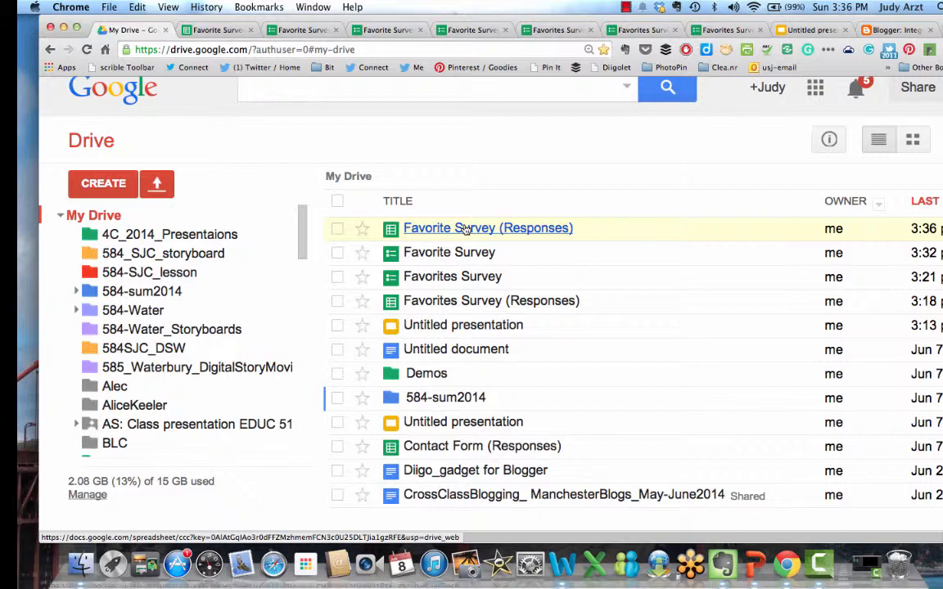
pyautogui.click(626, 7)
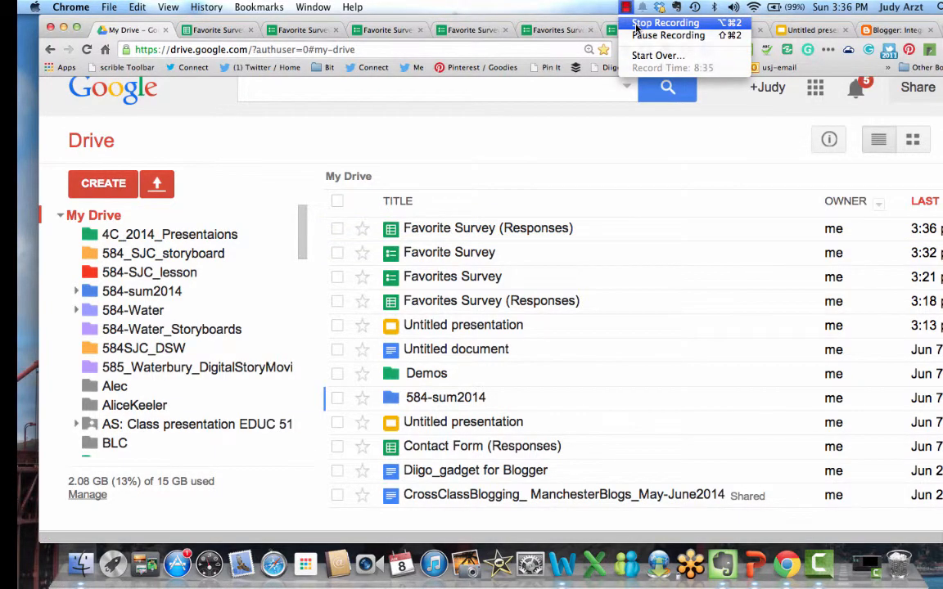
pyautogui.click(655, 23)
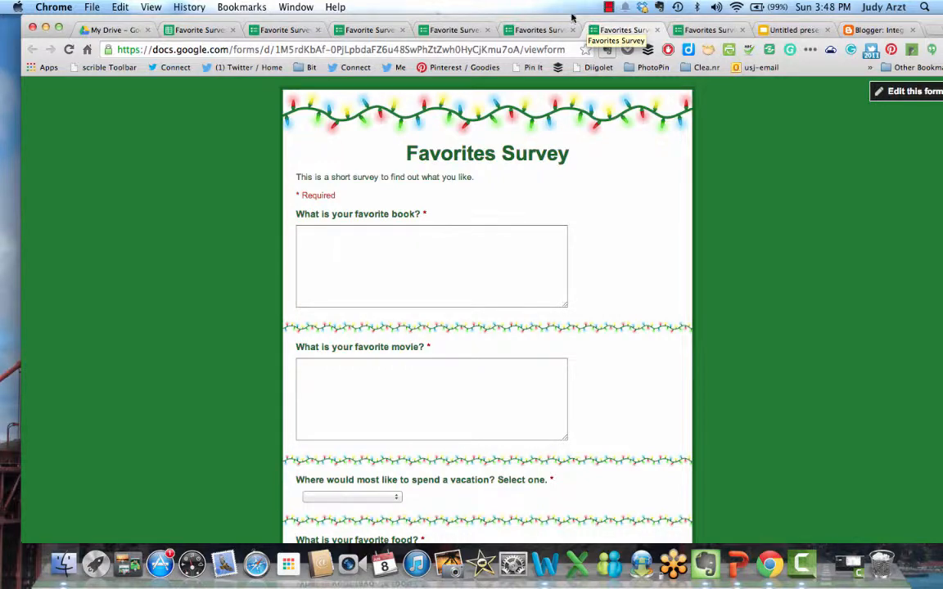
# Step: Compare the live Favorite Survey with the live Favorites Survey and its form editor, ending on the live Favorite Survey
pyautogui.click(375, 30)
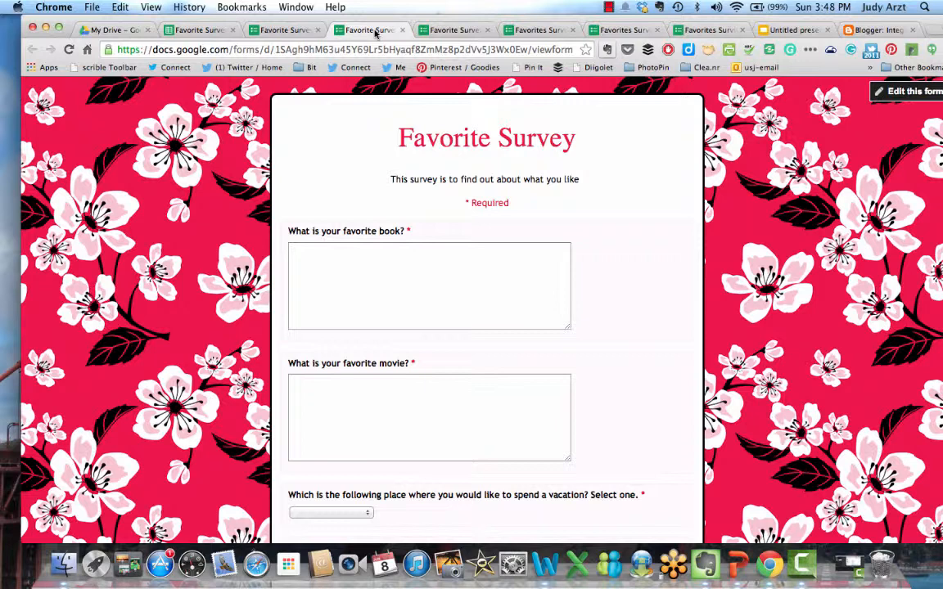
pyautogui.click(607, 30)
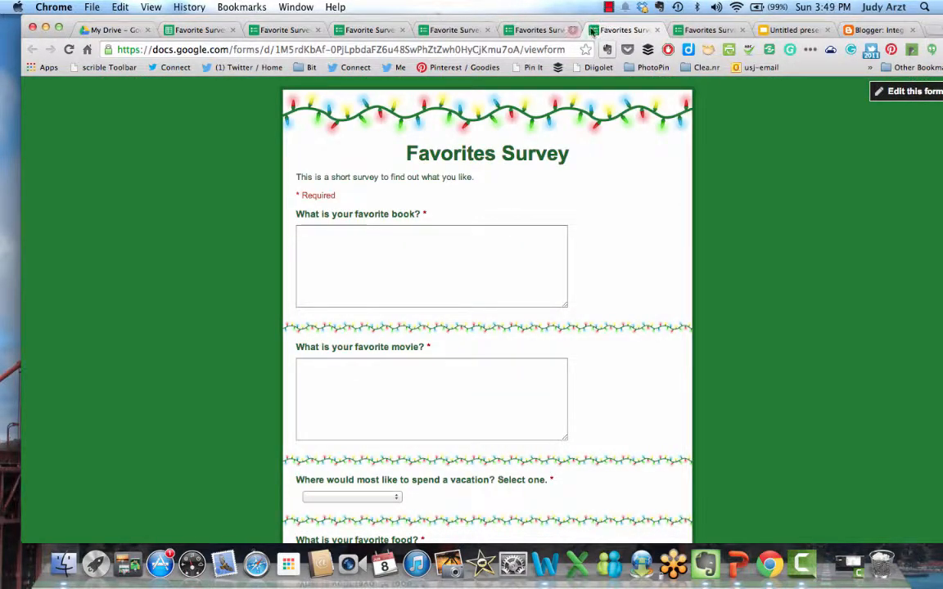
pyautogui.click(554, 31)
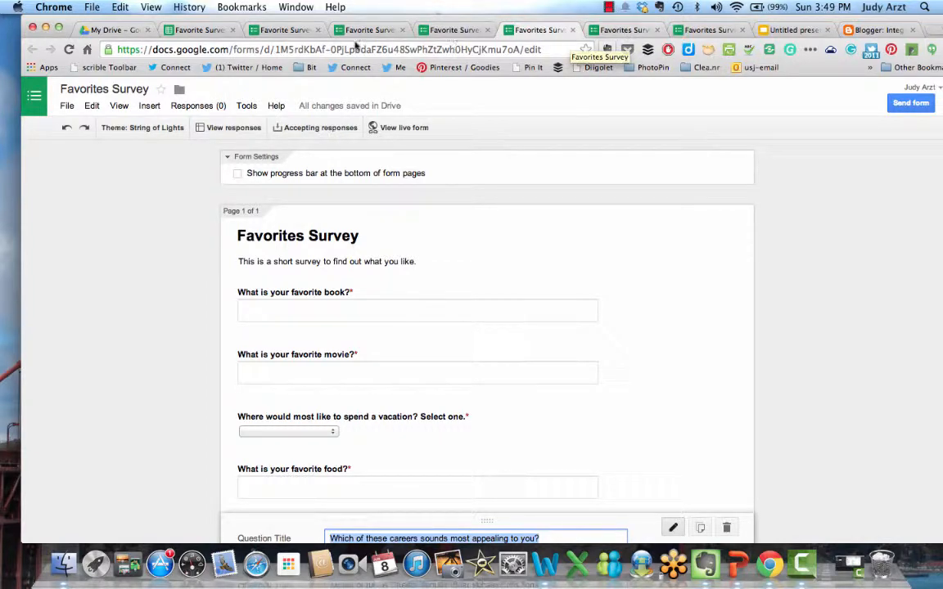
pyautogui.click(384, 30)
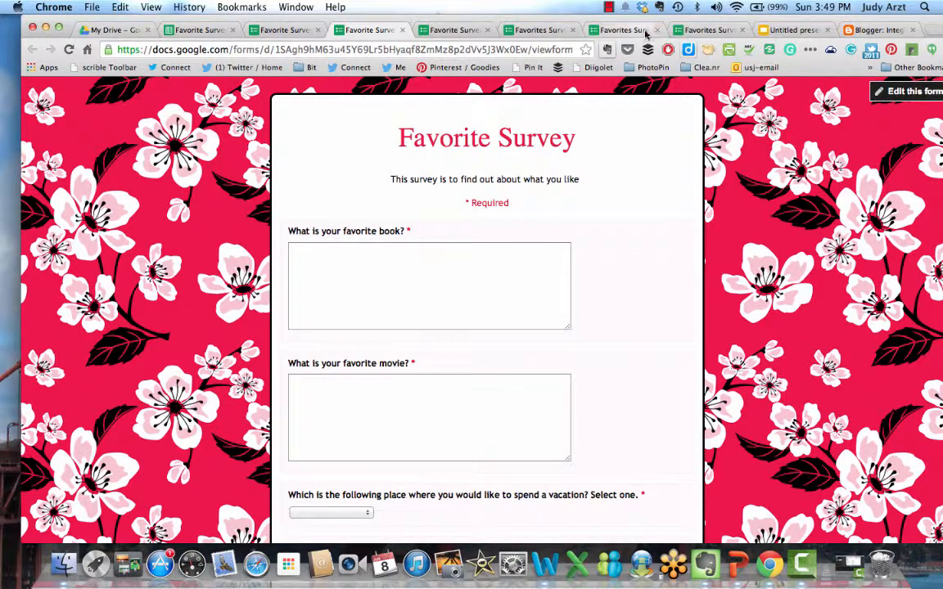
pyautogui.click(608, 7)
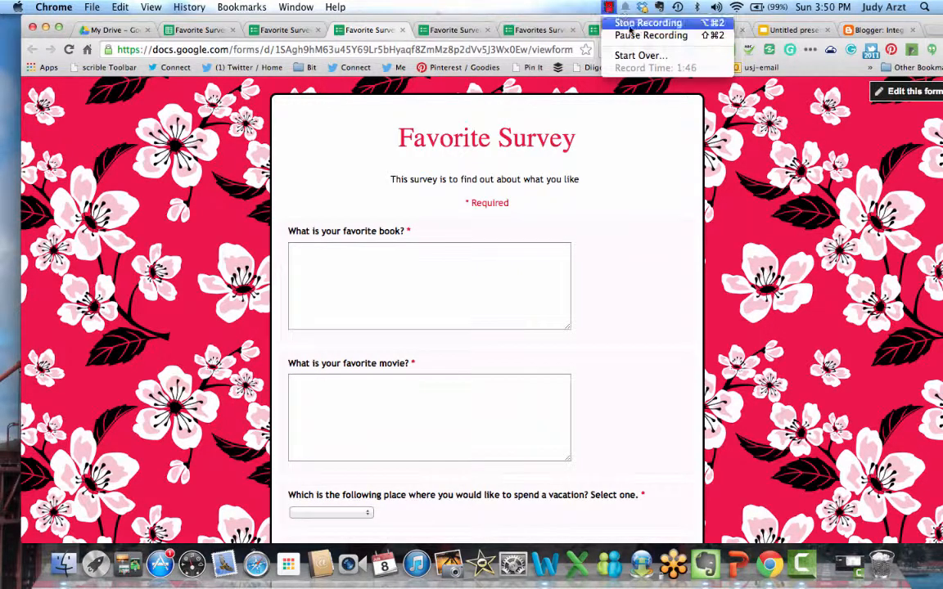
pyautogui.click(630, 24)
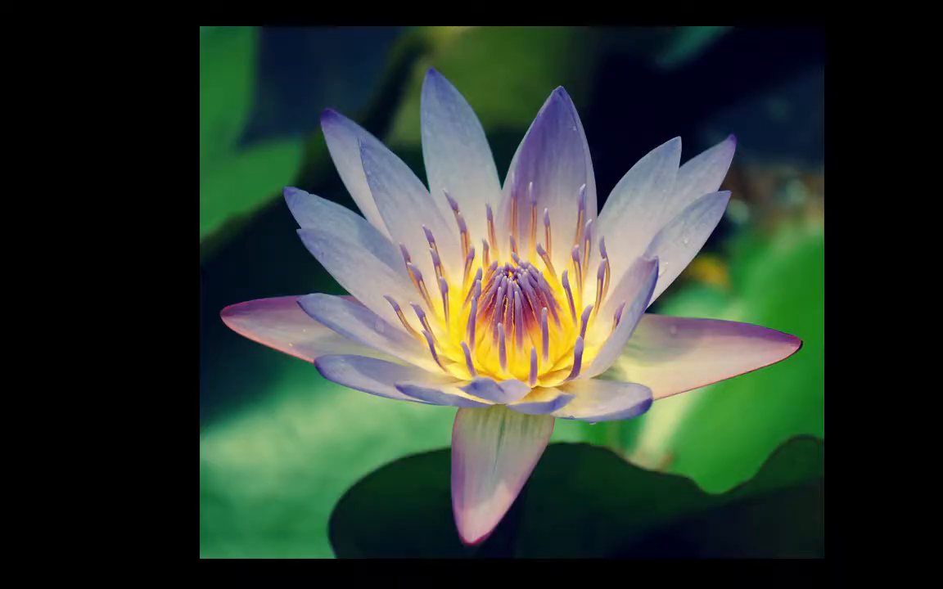